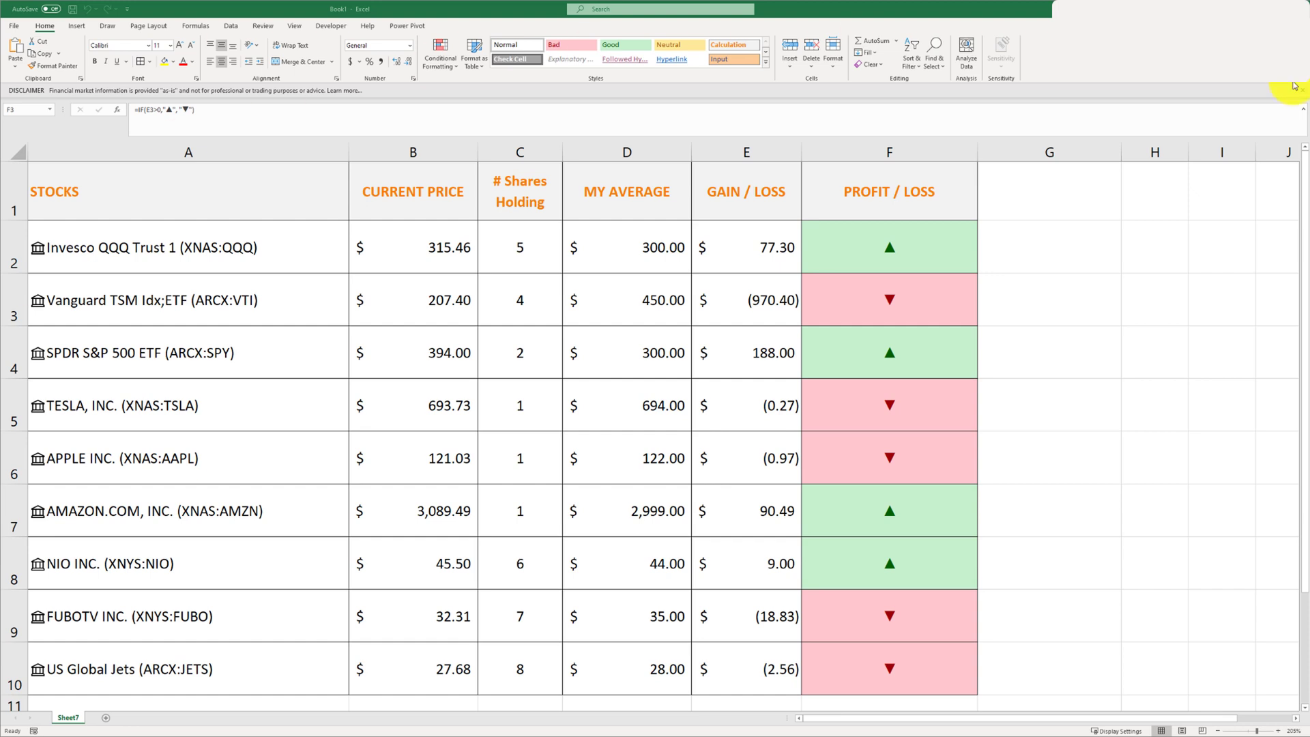
Inspect the PROFIT / LOSS and GAIN / LOSS columns and the formulas in F2 and B2.
{"action": "left_click", "coordinate": [886, 153]}
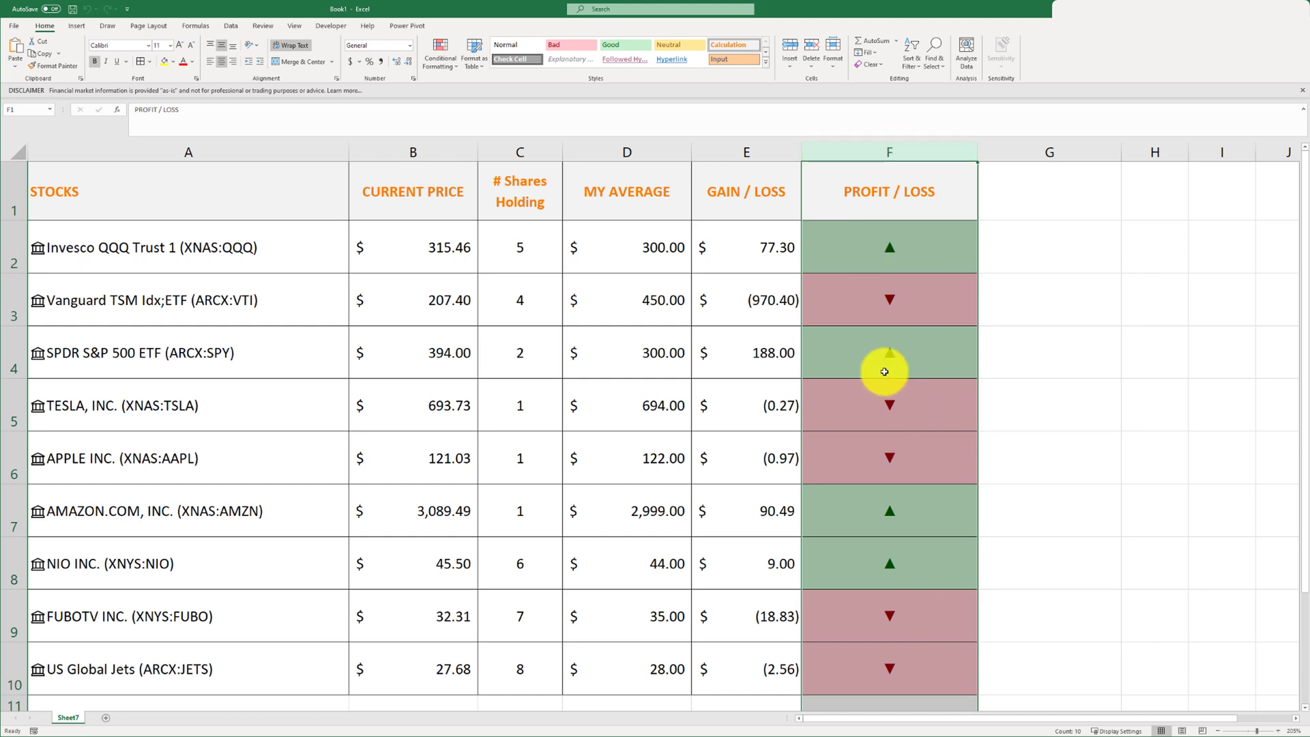
{"action": "left_click", "coordinate": [867, 252]}
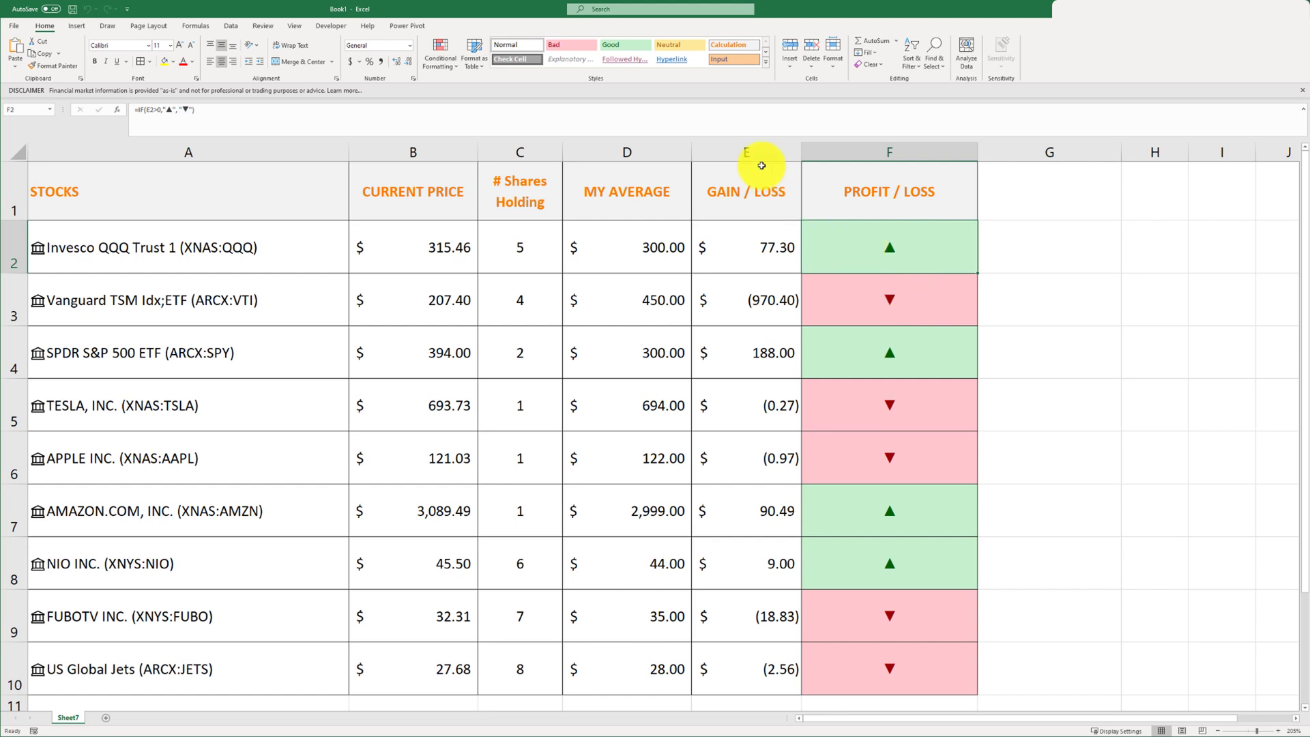
{"action": "left_click", "coordinate": [743, 148]}
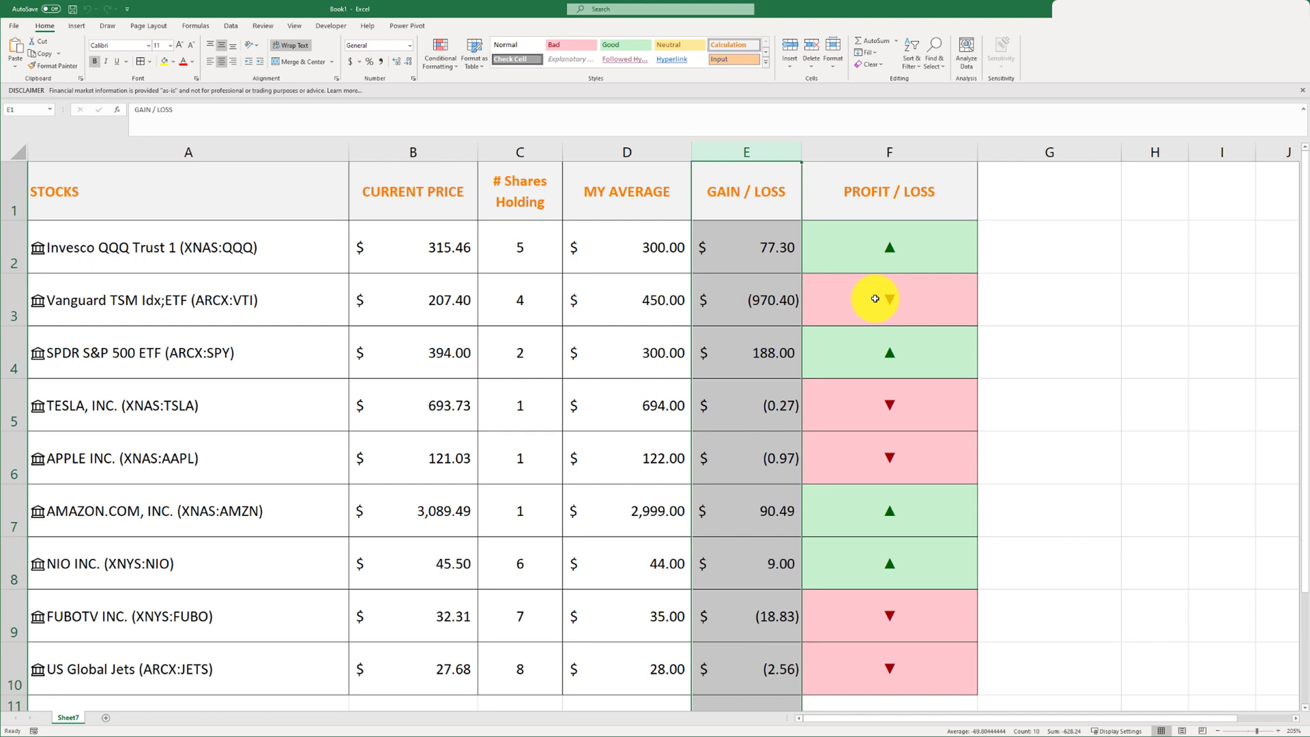
{"action": "left_click", "coordinate": [428, 260]}
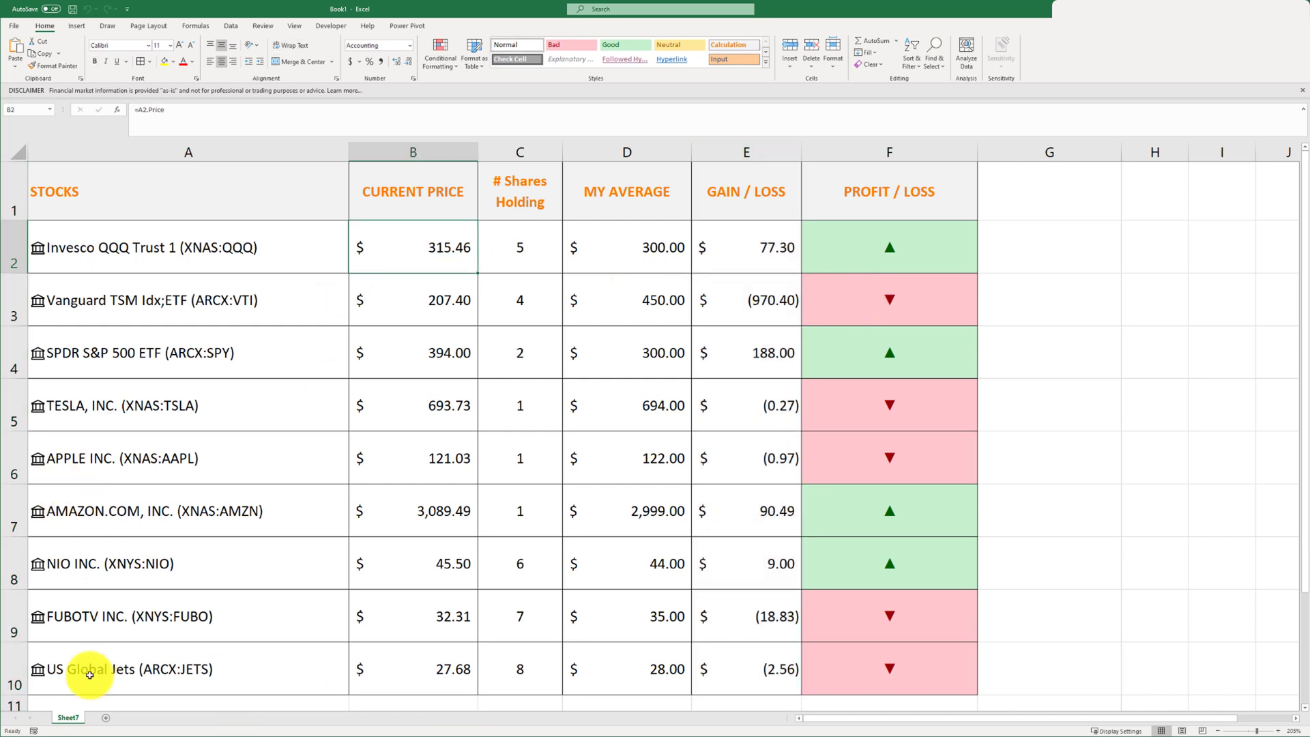
Add a new blank sheet, Sheet8, to the workbook.
{"action": "left_click", "coordinate": [106, 718]}
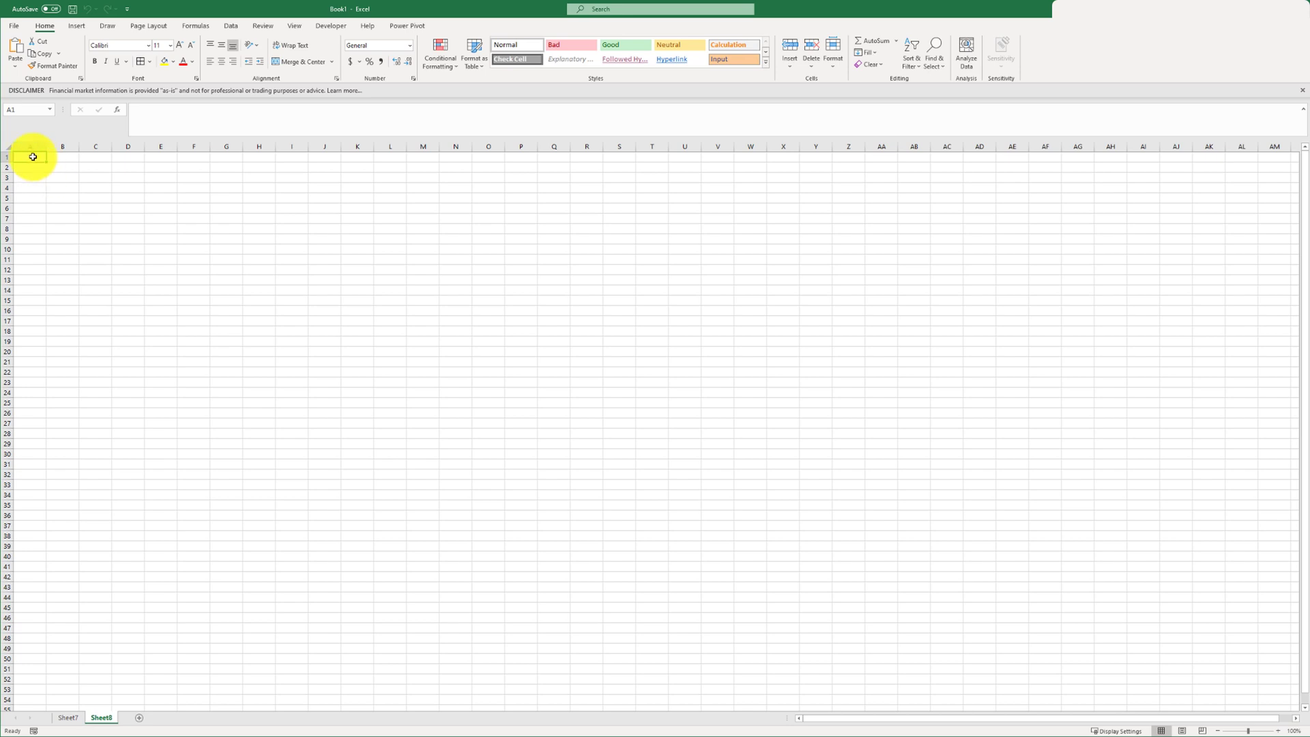
{"action": "left_click", "coordinate": [157, 228]}
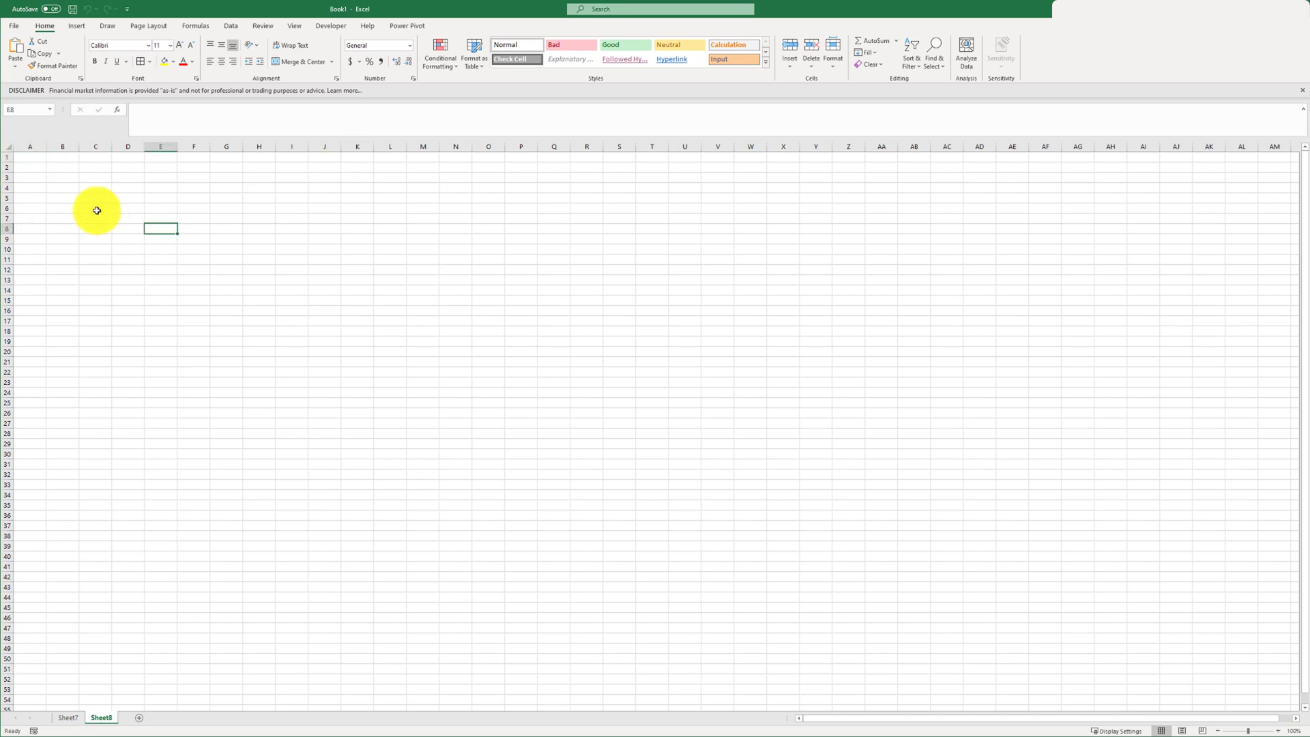
{"action": "scroll", "coordinate": [89, 215], "scroll_direction": "up", "scroll_amount": 10, "text": "ctrl"}
{"action": "scroll", "coordinate": [238, 250], "scroll_direction": "up", "scroll_amount": 1, "text": "ctrl"}
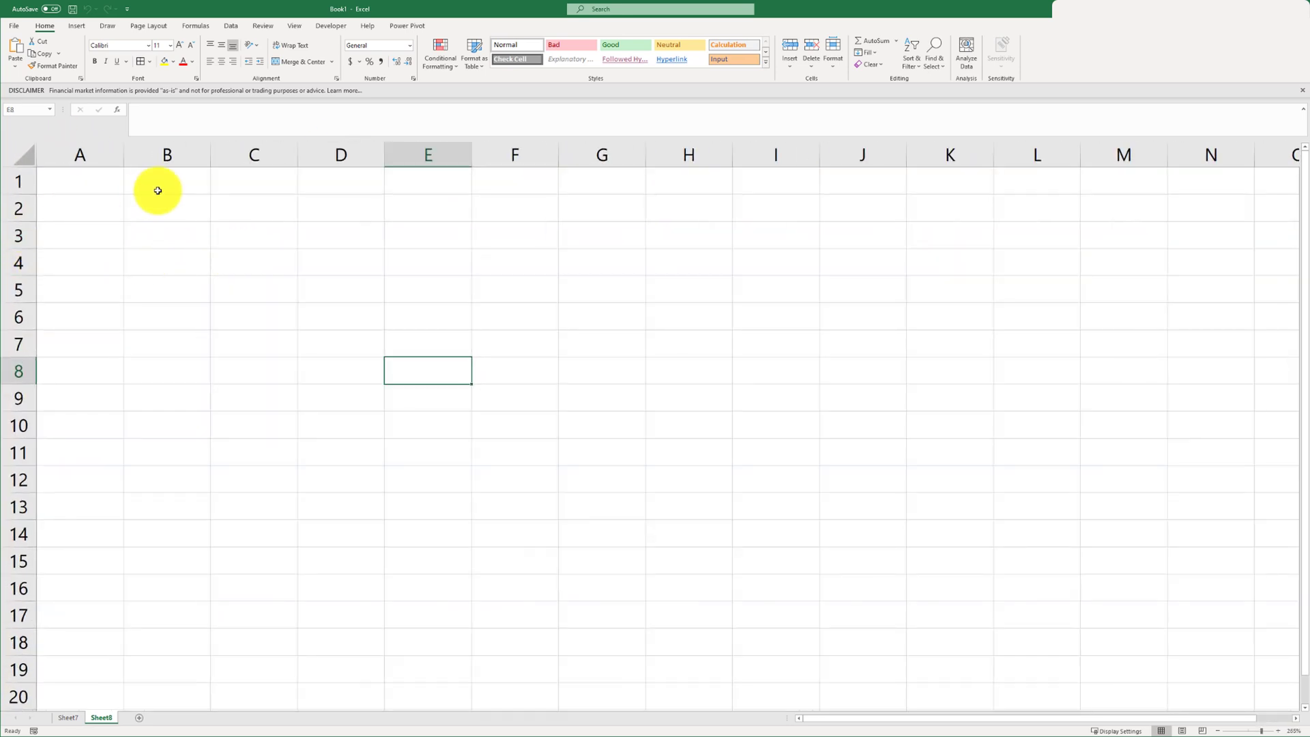
Enter the tickers QQQ, JETS, TESLA, APPLE and AMAZON in A2:A6.
{"action": "left_click", "coordinate": [89, 213]}
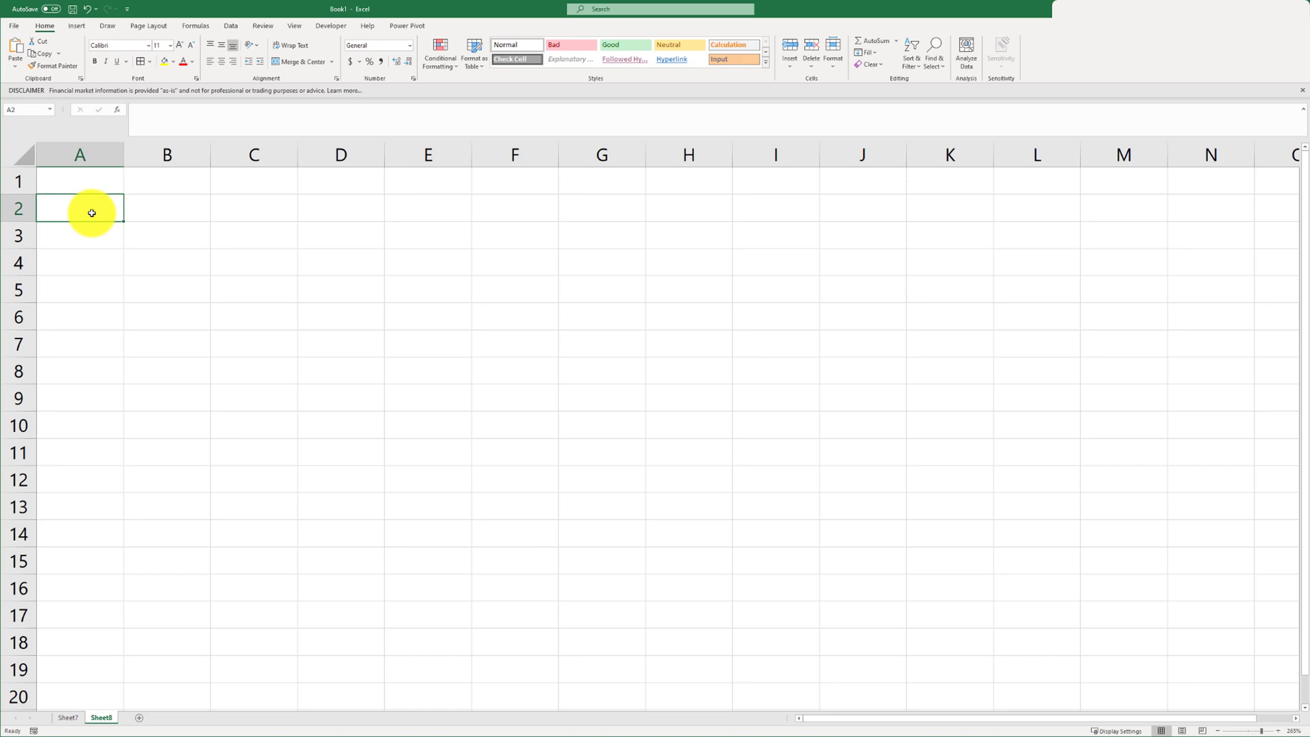
{"action": "type", "text": "QQQ"}
{"action": "key", "text": "Return"}
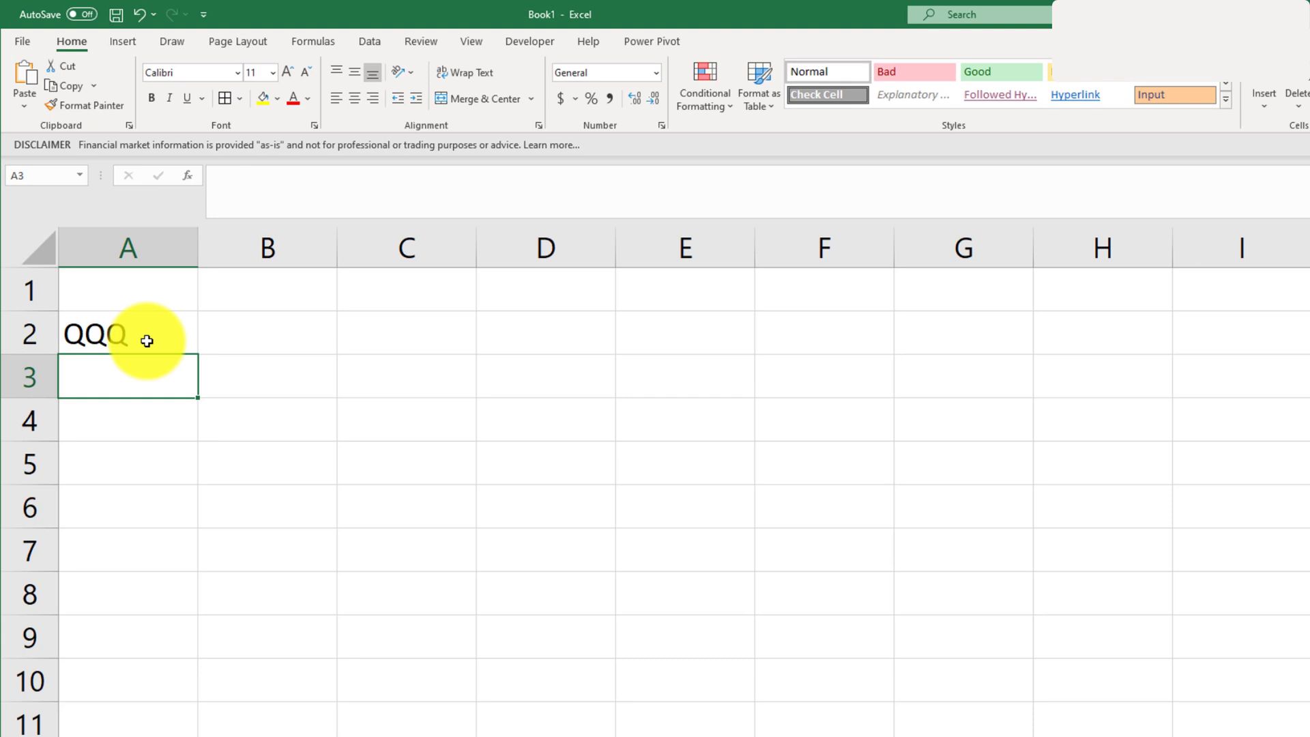
{"action": "type", "text": "JETS"}
{"action": "key", "text": "Up"}
{"action": "key", "text": "Down"}
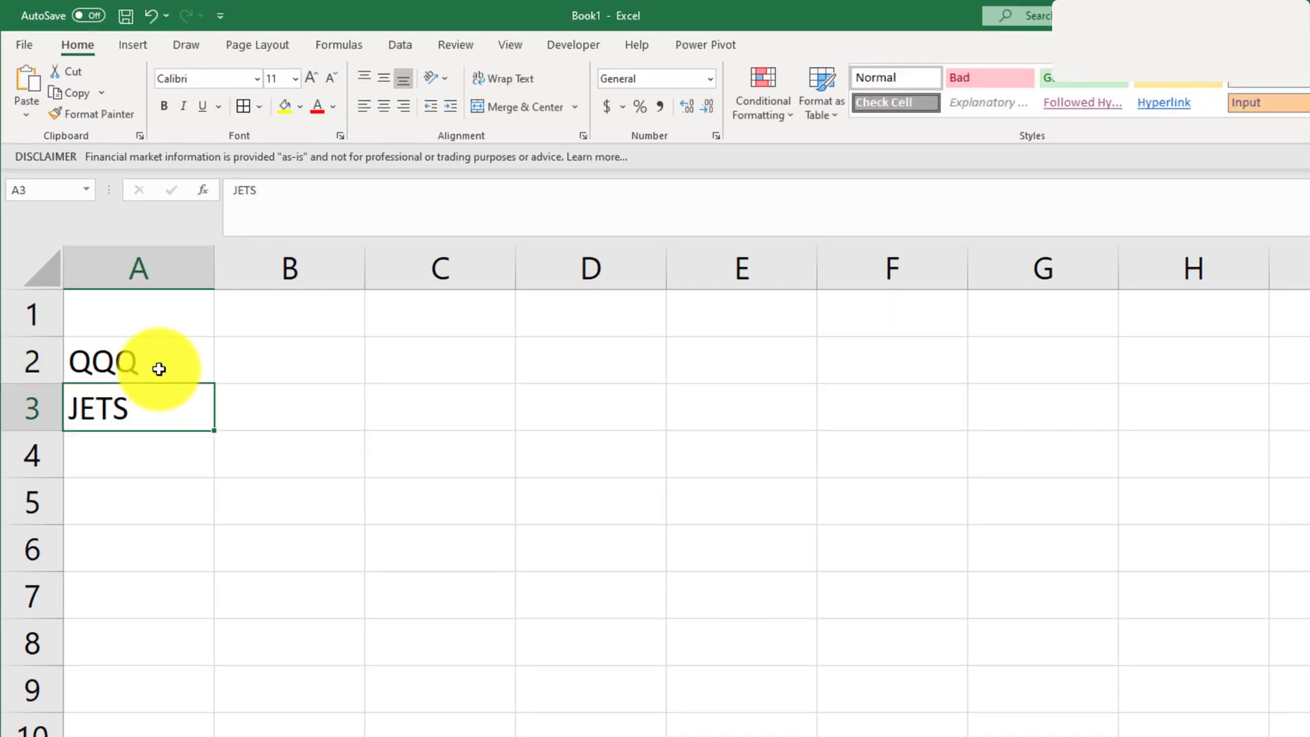
{"action": "key", "text": "Down"}
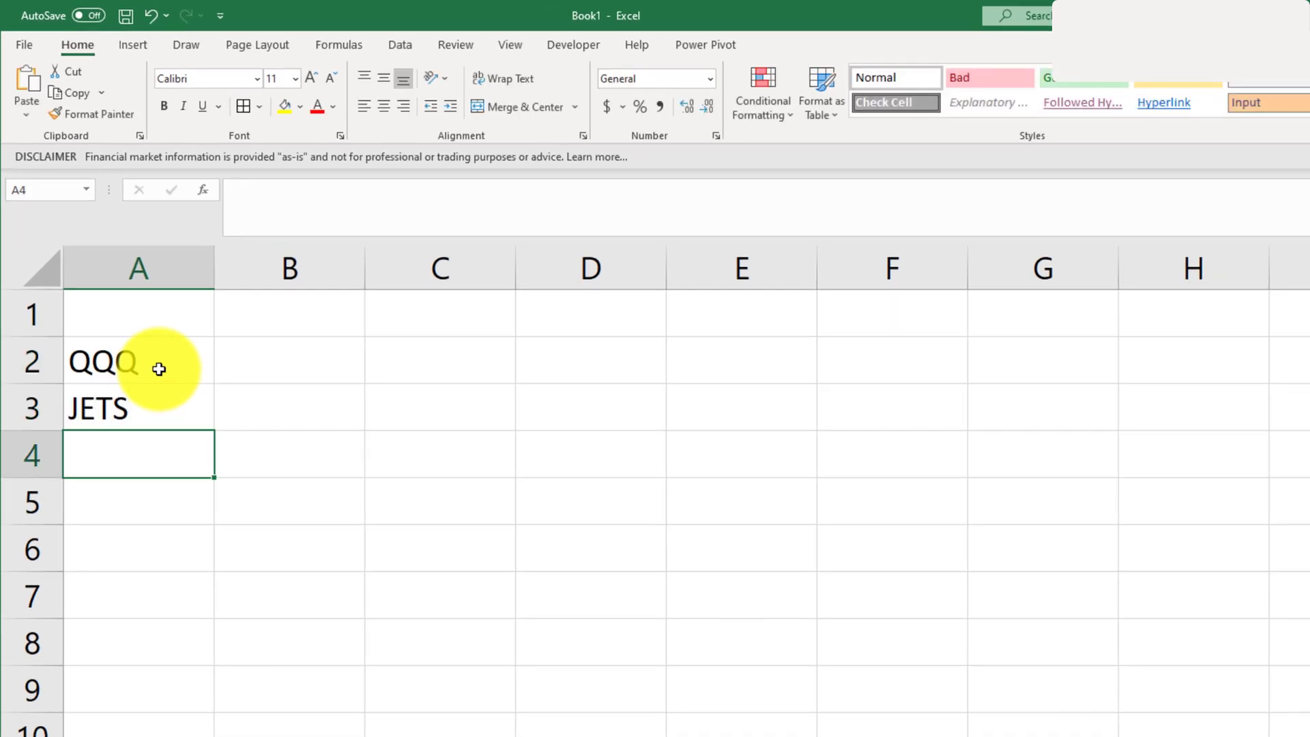
{"action": "type", "text": "TESLA"}
{"action": "key", "text": "Return"}
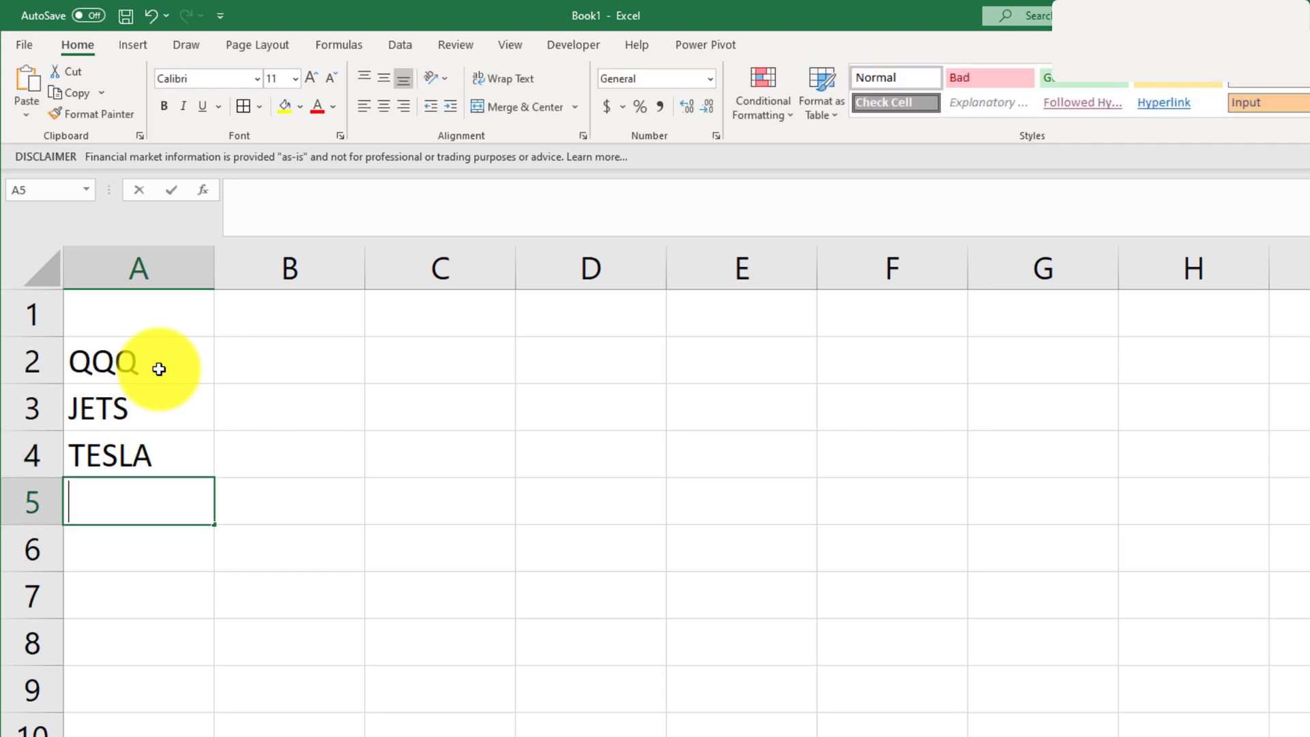
{"action": "type", "text": "APPLE"}
{"action": "key", "text": "Return"}
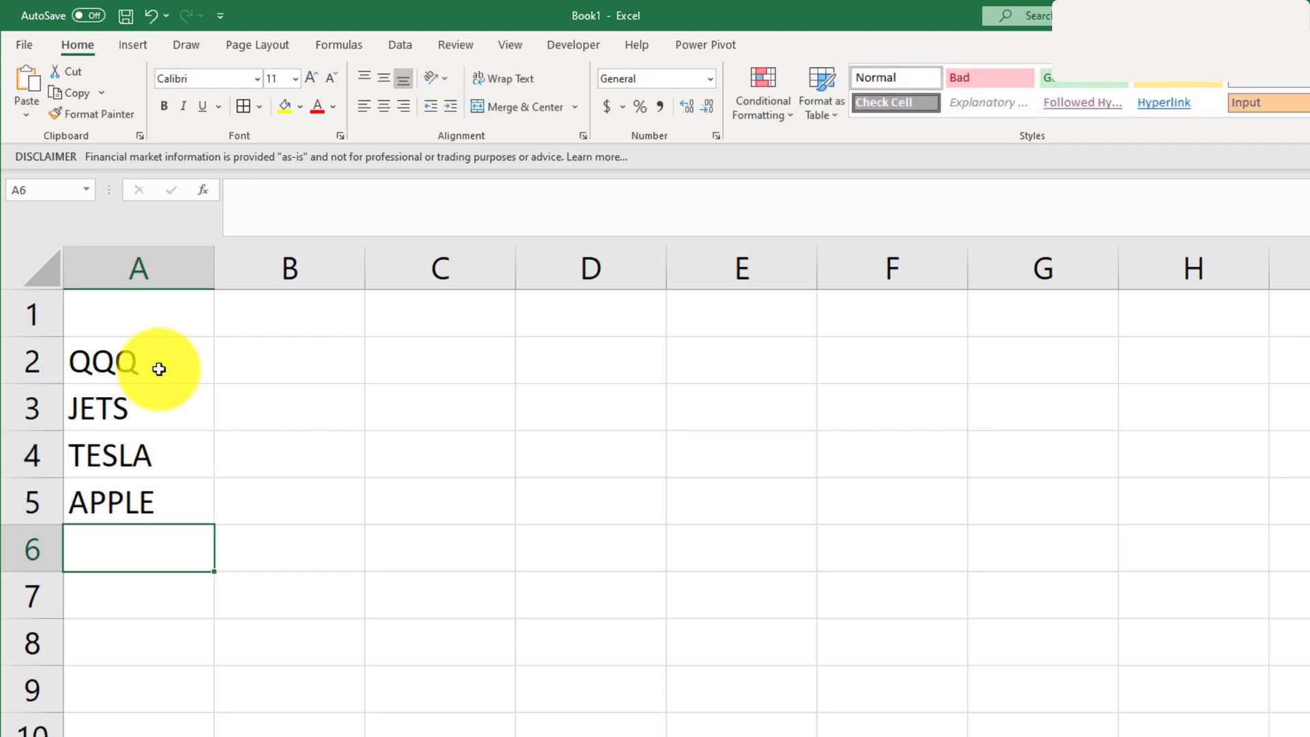
{"action": "type", "text": "AMAZON"}
{"action": "key", "text": "Return"}
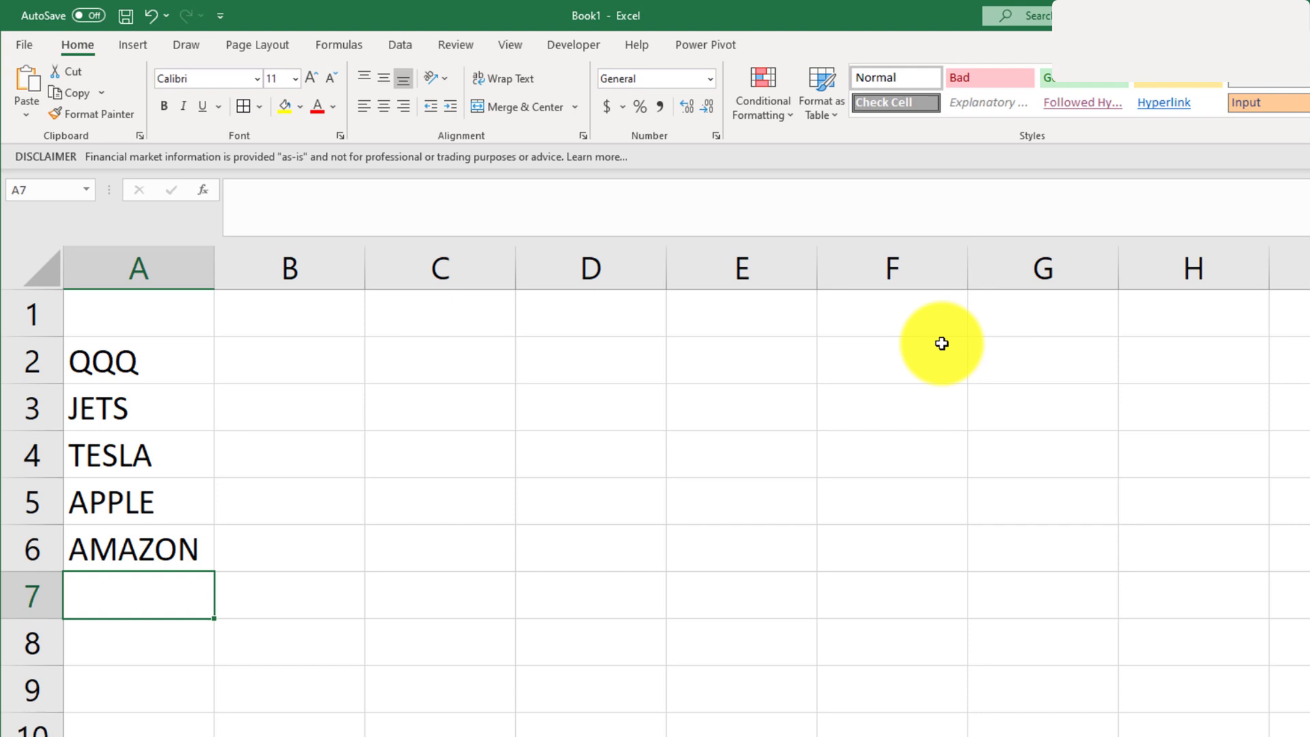
Convert the tickers in A2:A6 to the Stocks data type from the Data tab.
{"action": "left_click_drag", "start_coordinate": [171, 353], "coordinate": [189, 533]}
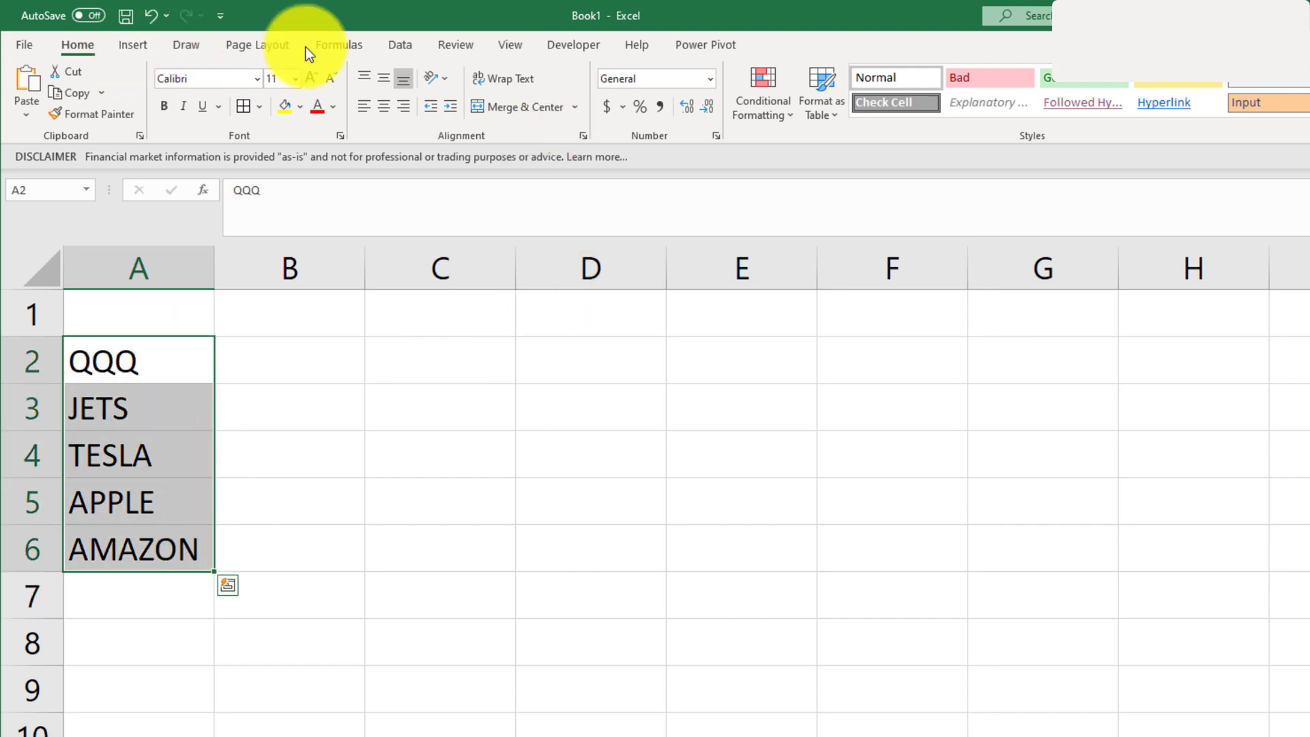
{"action": "left_click", "coordinate": [133, 45]}
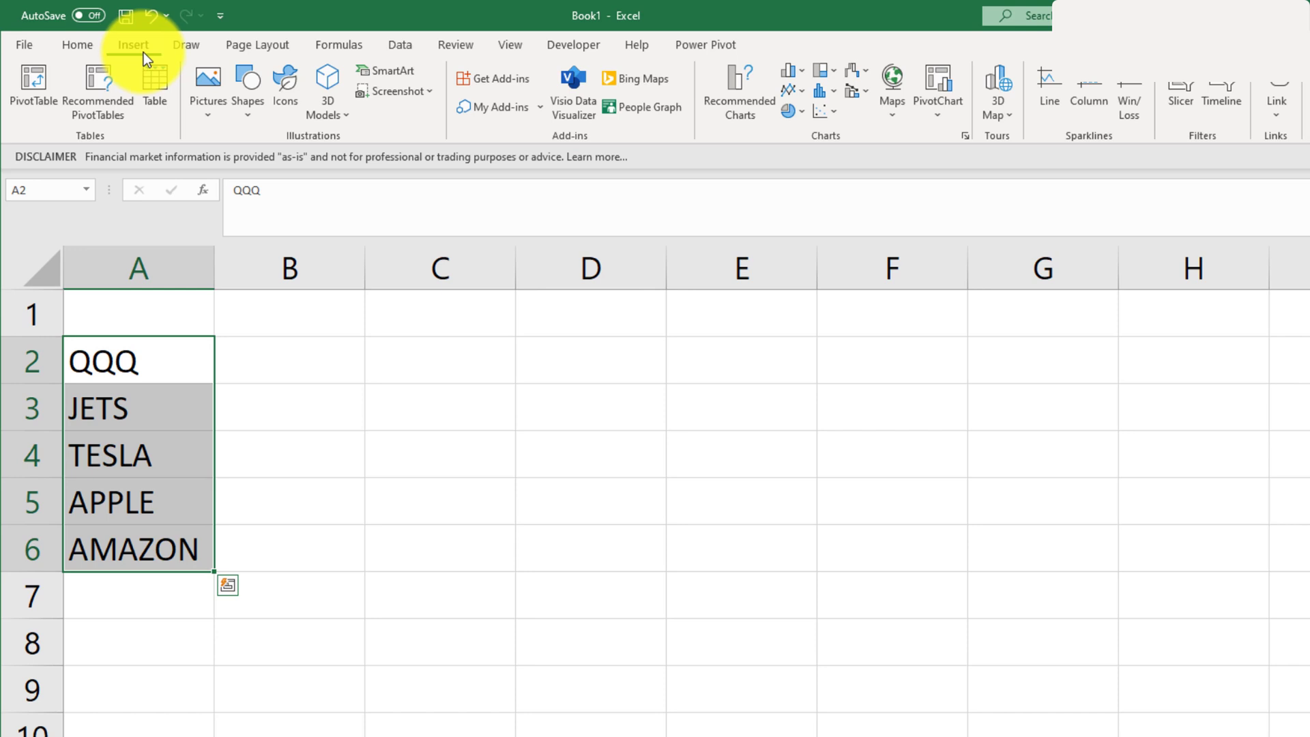
{"action": "left_click", "coordinate": [197, 47]}
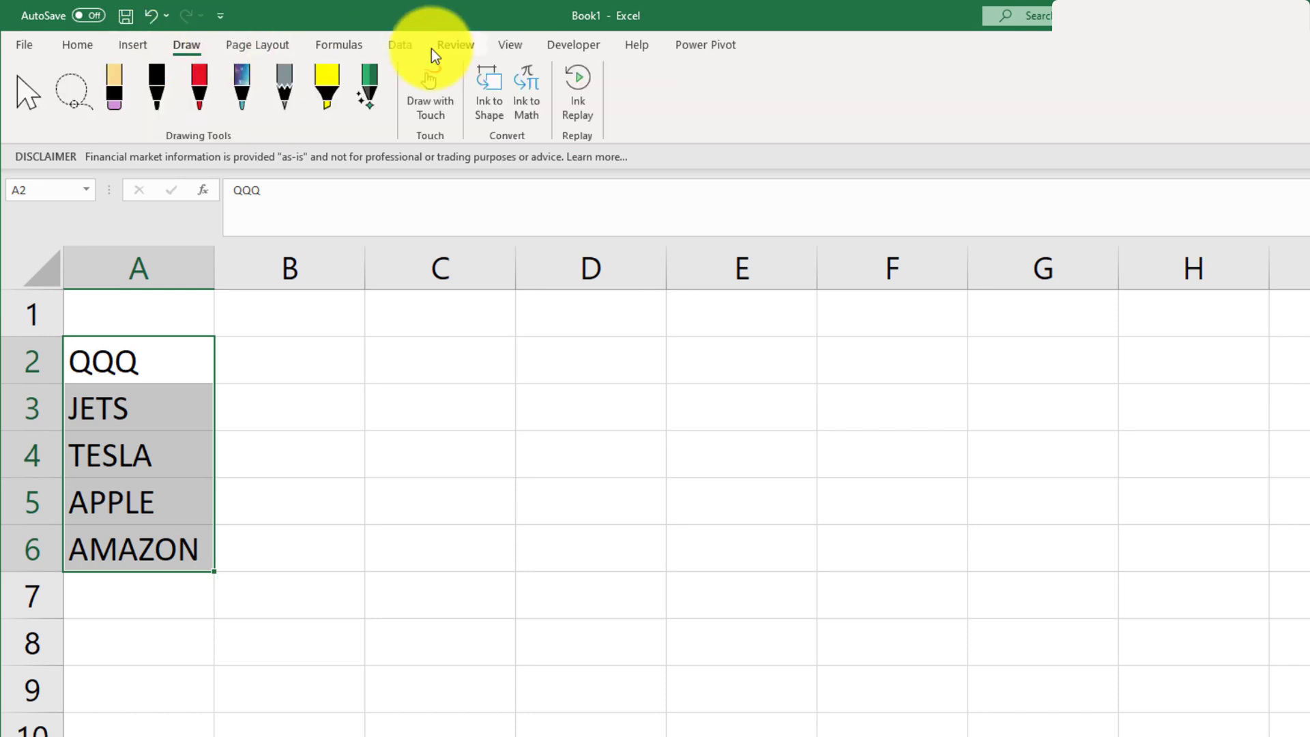
{"action": "left_click", "coordinate": [408, 49]}
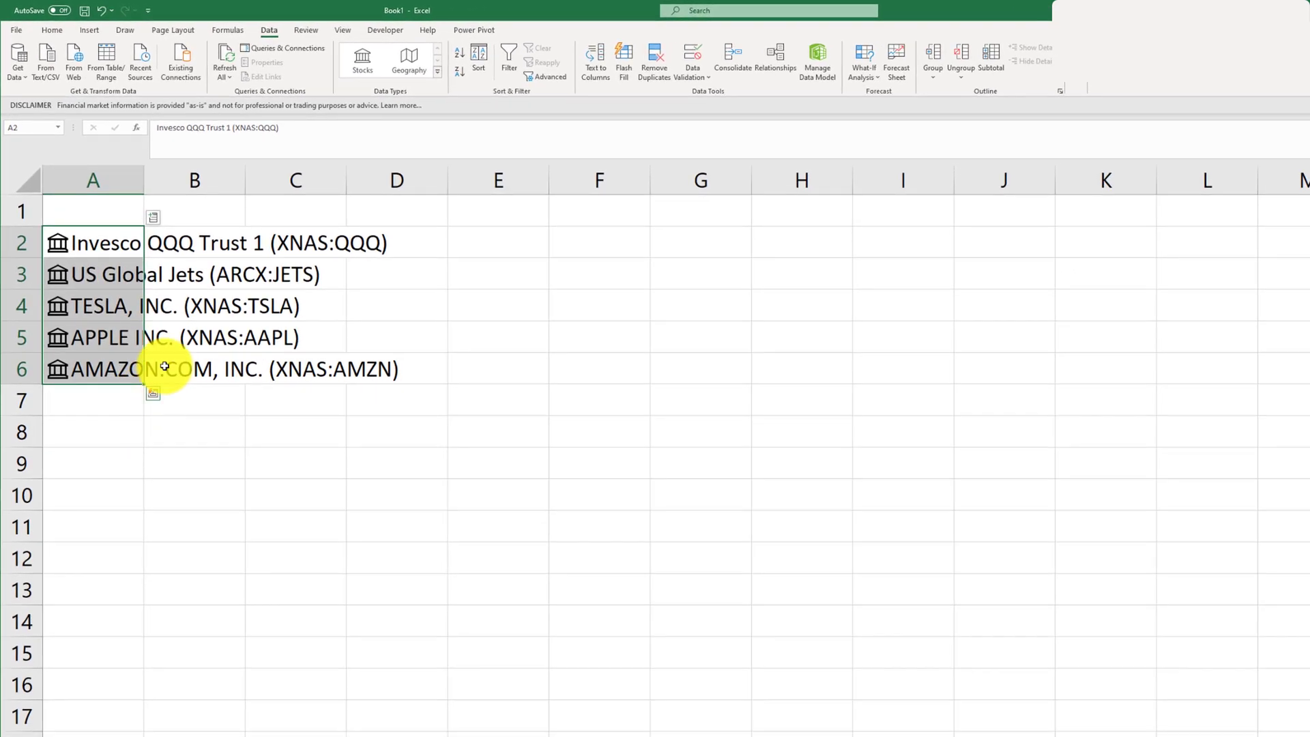
Insert the Price field so column B shows each stock's current price.
{"action": "left_click", "coordinate": [153, 218]}
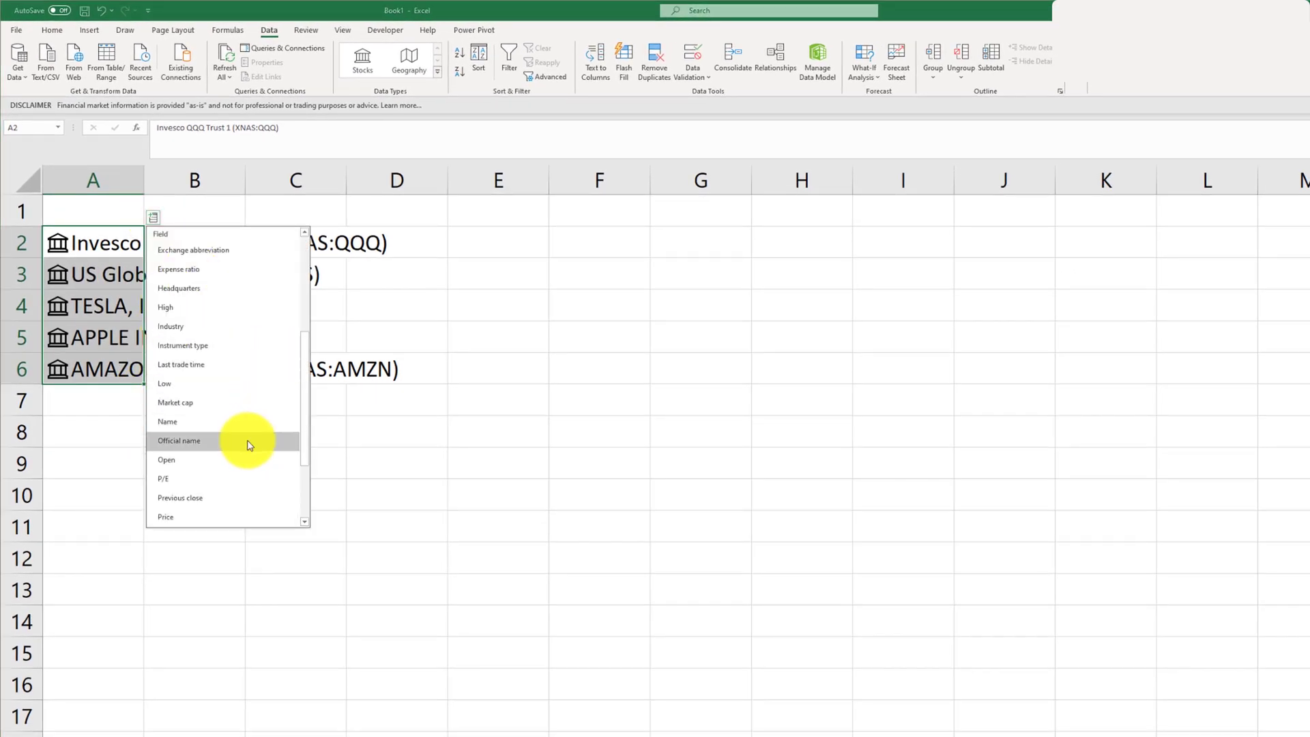
{"action": "left_click_drag", "start_coordinate": [301, 401], "coordinate": [307, 483]}
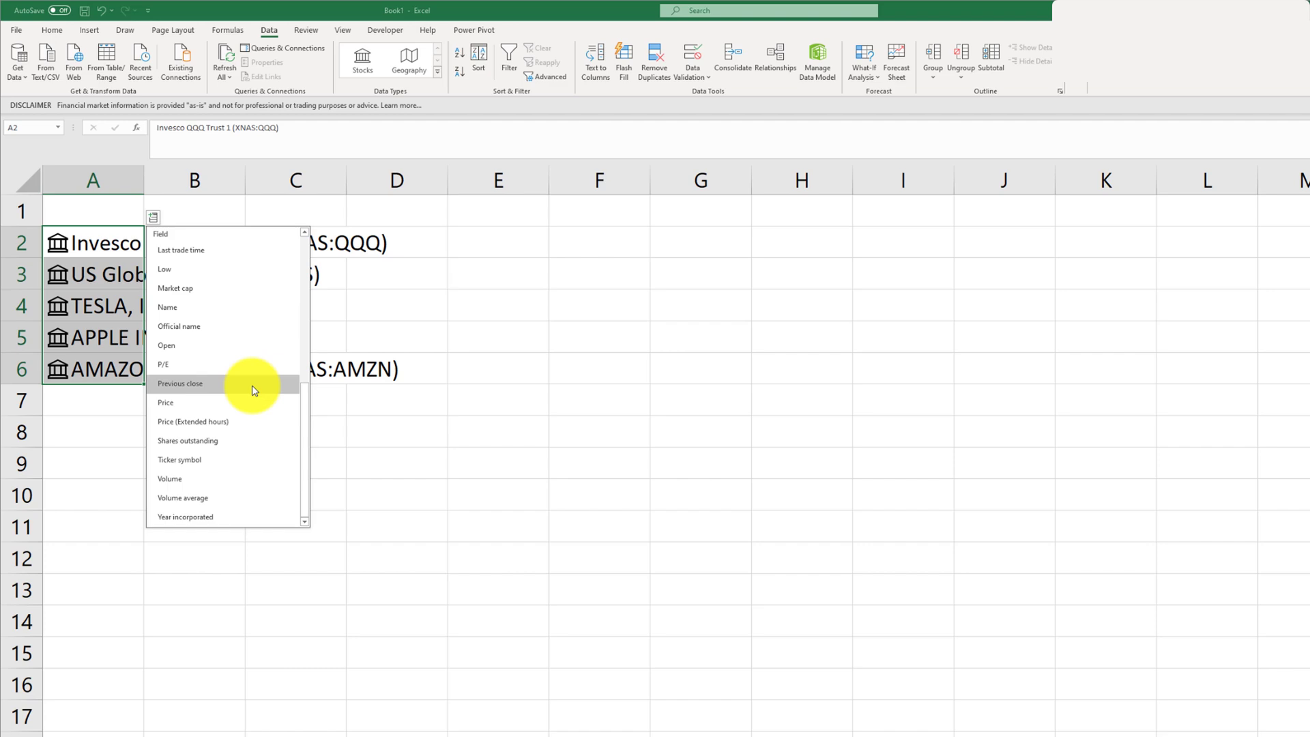
{"action": "left_click", "coordinate": [241, 412]}
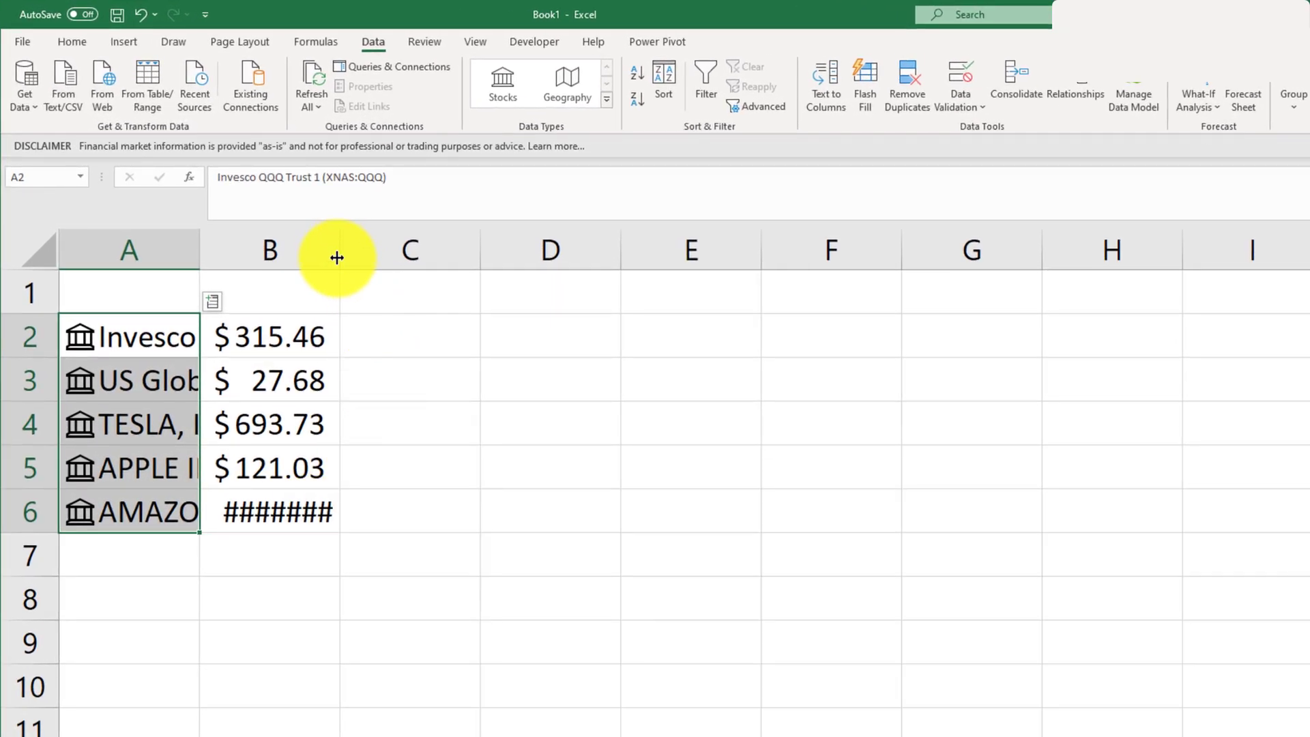
Widen column B to show prices fully and head it 'Current Price'.
{"action": "left_click_drag", "start_coordinate": [247, 189], "coordinate": [354, 201]}
{"action": "left_click_drag", "start_coordinate": [484, 275], "coordinate": [523, 280]}
{"action": "left_click", "coordinate": [529, 546]}
{"action": "left_click", "coordinate": [483, 287]}
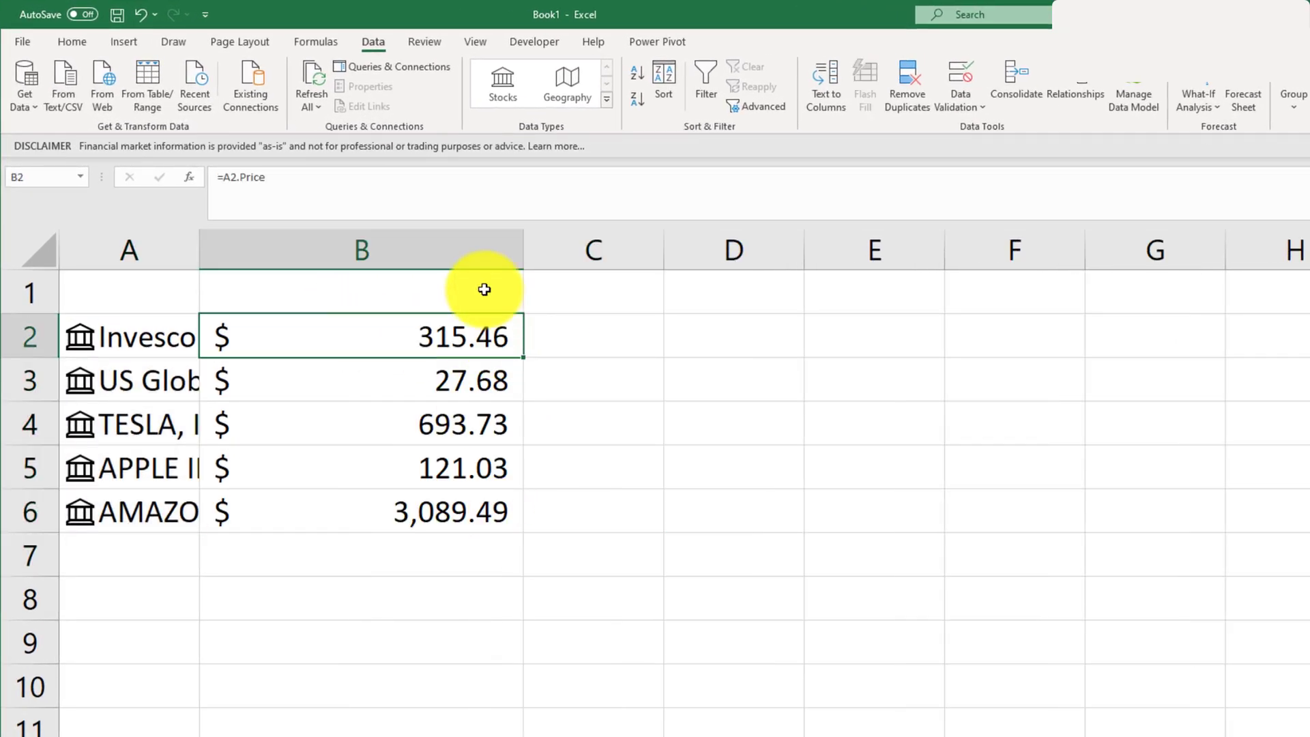
{"action": "type", "text": "Current"}
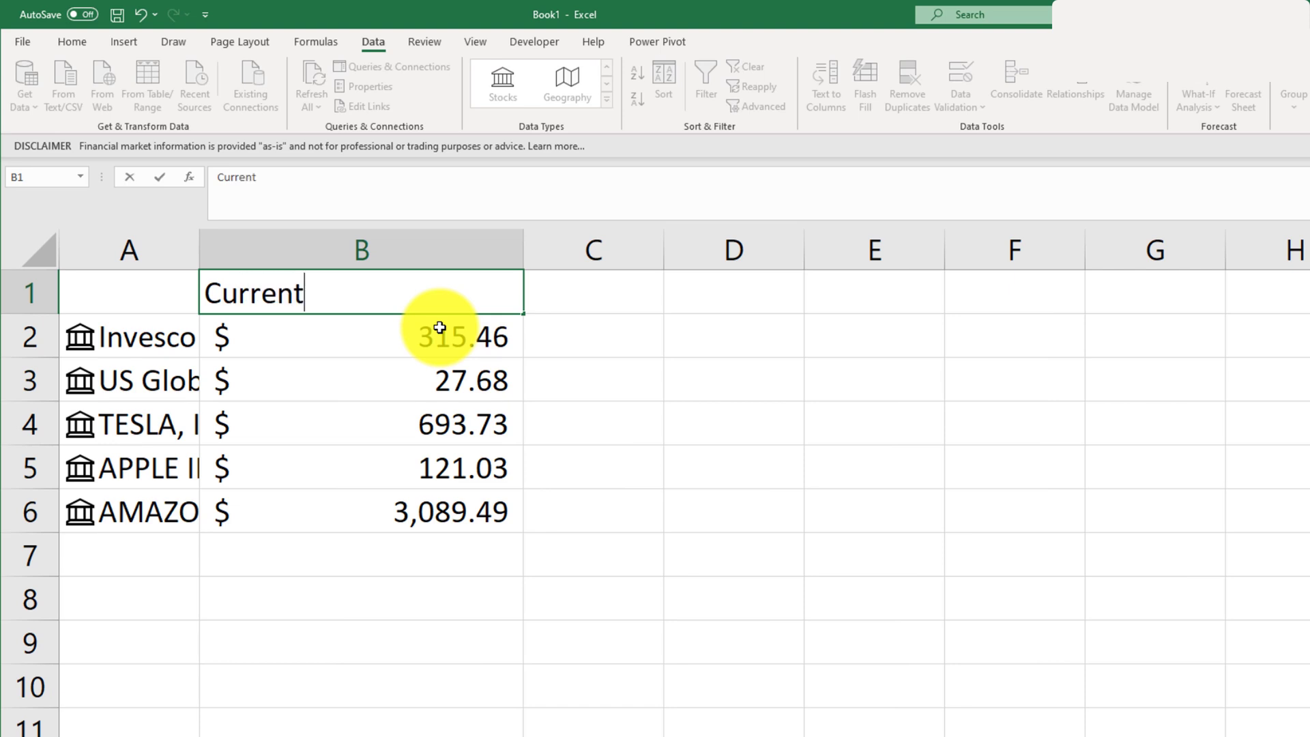
{"action": "type", "text": " Prive"}
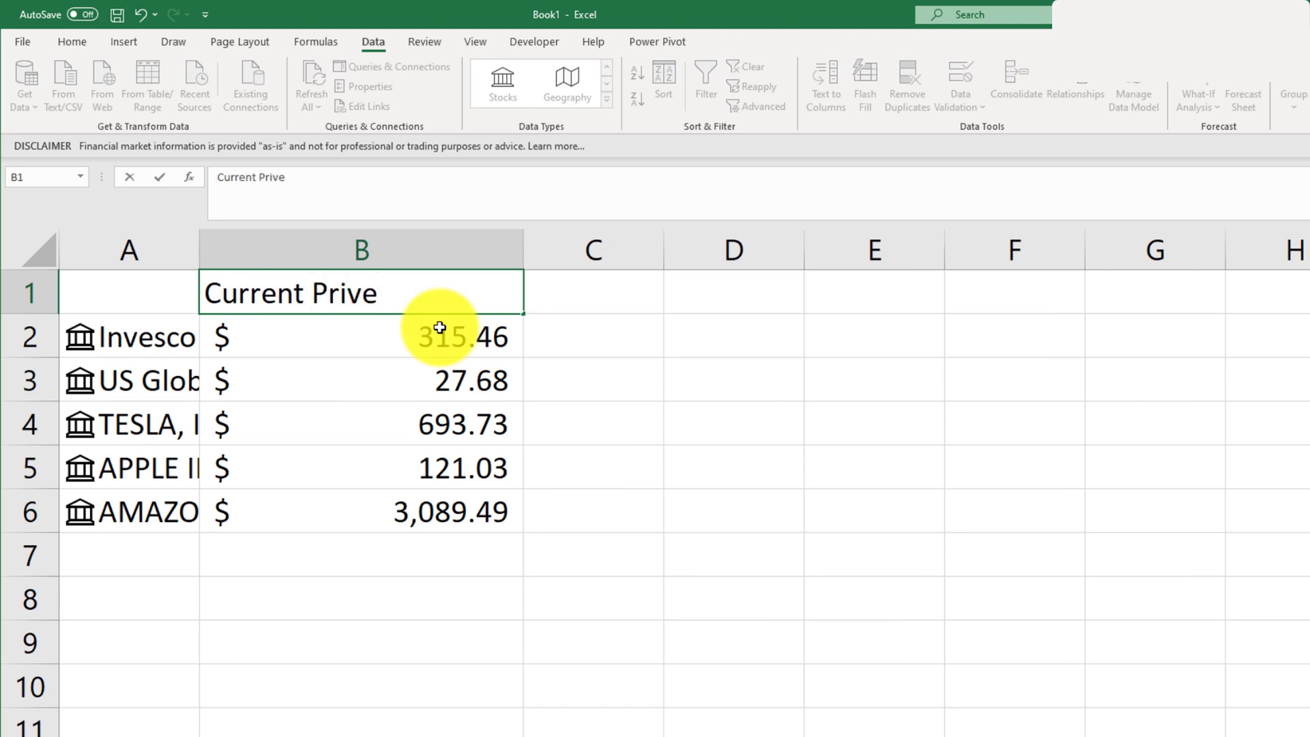
{"action": "key", "text": "BackSpace"}
{"action": "key", "text": "BackSpace"}
{"action": "type", "text": "ce"}
{"action": "key", "text": "Tab"}
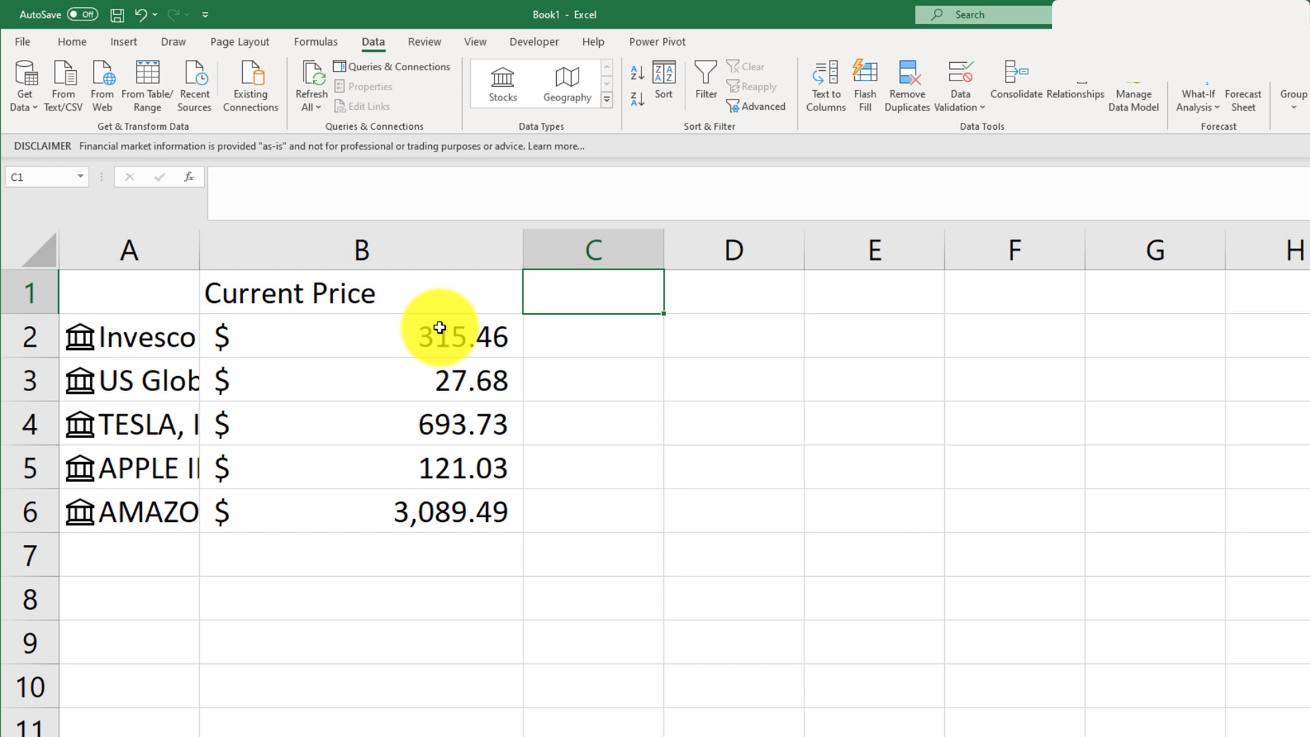
Head column C 'My Avg' and enter 300, 29, 700, 120 and 2000 below it.
{"action": "type", "text": "My Avg"}
{"action": "key", "text": "Return"}
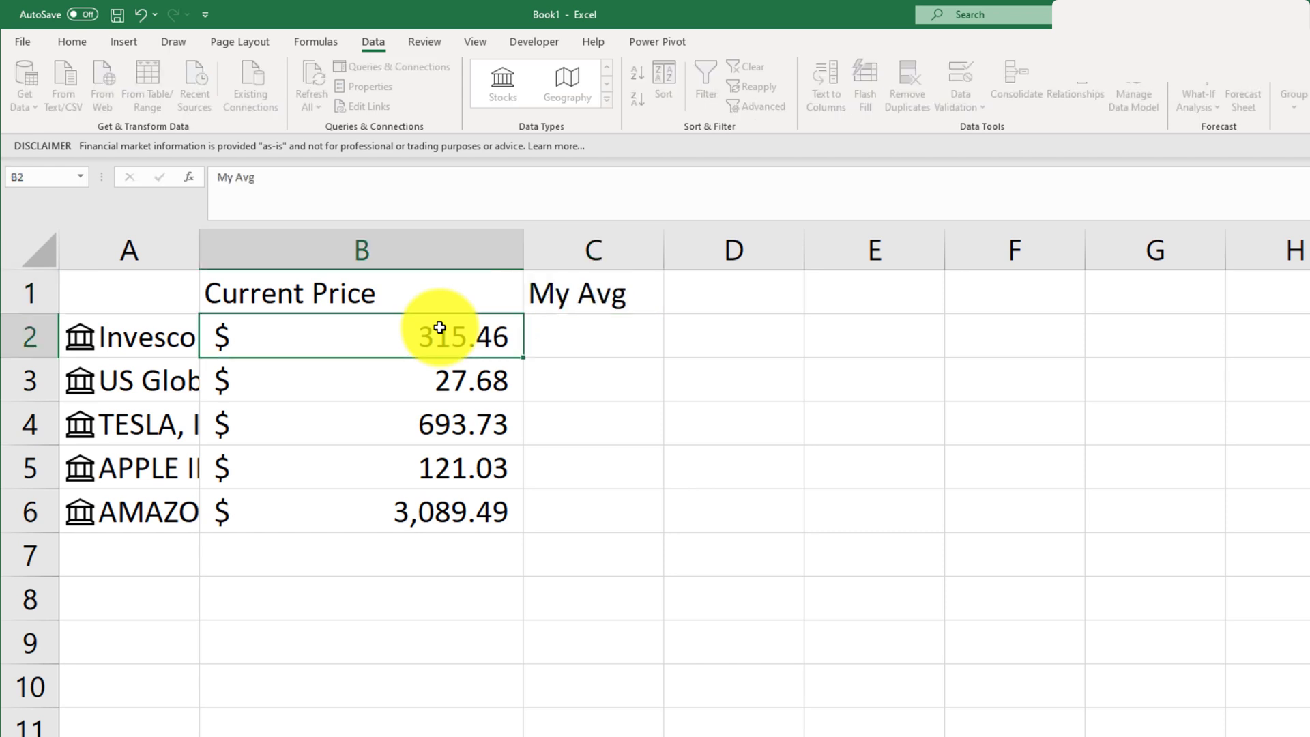
{"action": "key", "text": "Right"}
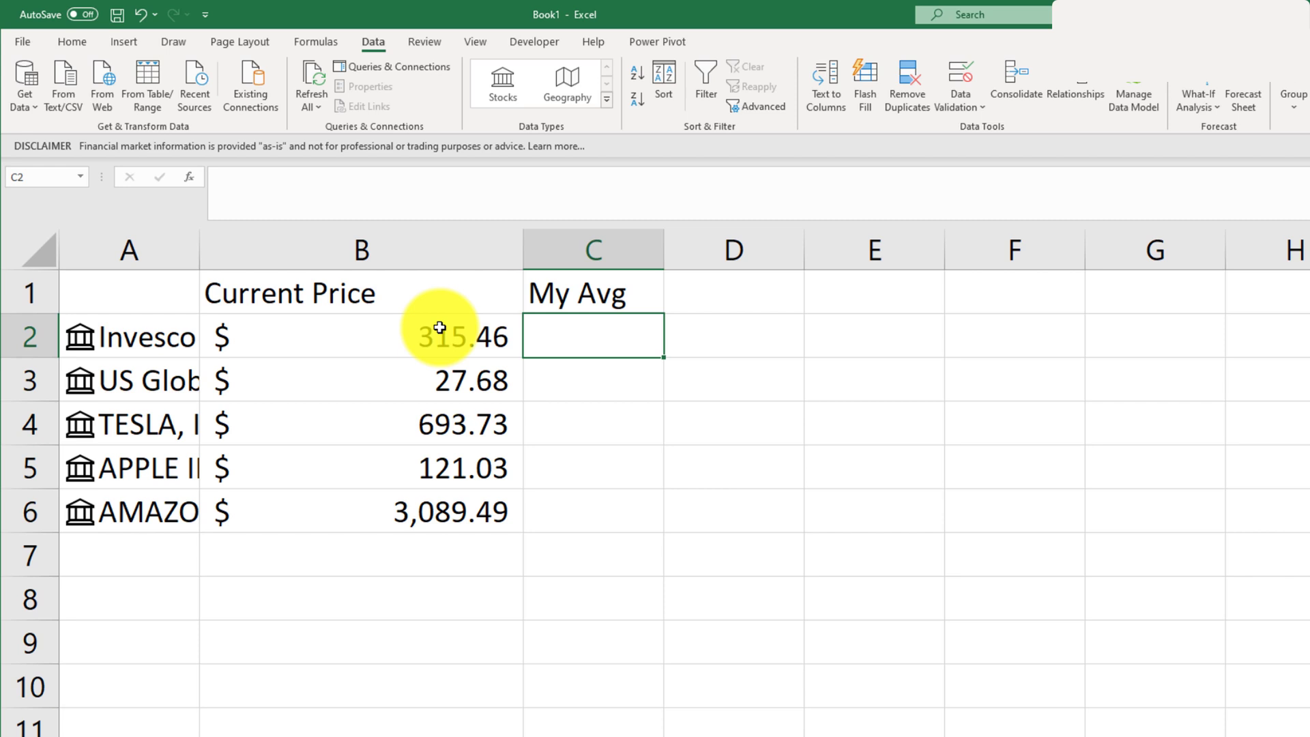
{"action": "type", "text": "300"}
{"action": "key", "text": "Return"}
{"action": "type", "text": "29"}
{"action": "key", "text": "Return"}
{"action": "type", "text": "700"}
{"action": "key", "text": "Return"}
{"action": "type", "text": "120 2000"}
{"action": "key", "text": "Return"}
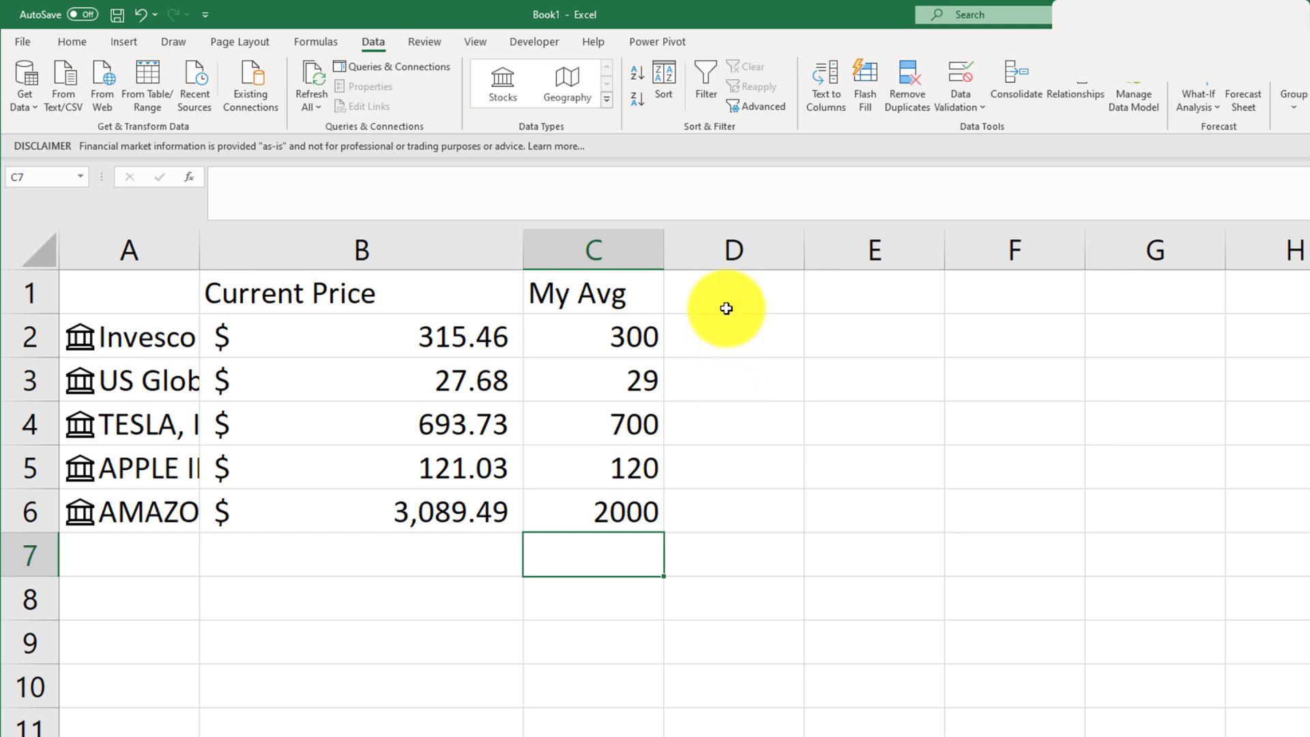
Widen column D and write the note 'Curre - Ave' in D2.
{"action": "left_click_drag", "start_coordinate": [729, 297], "coordinate": [748, 526]}
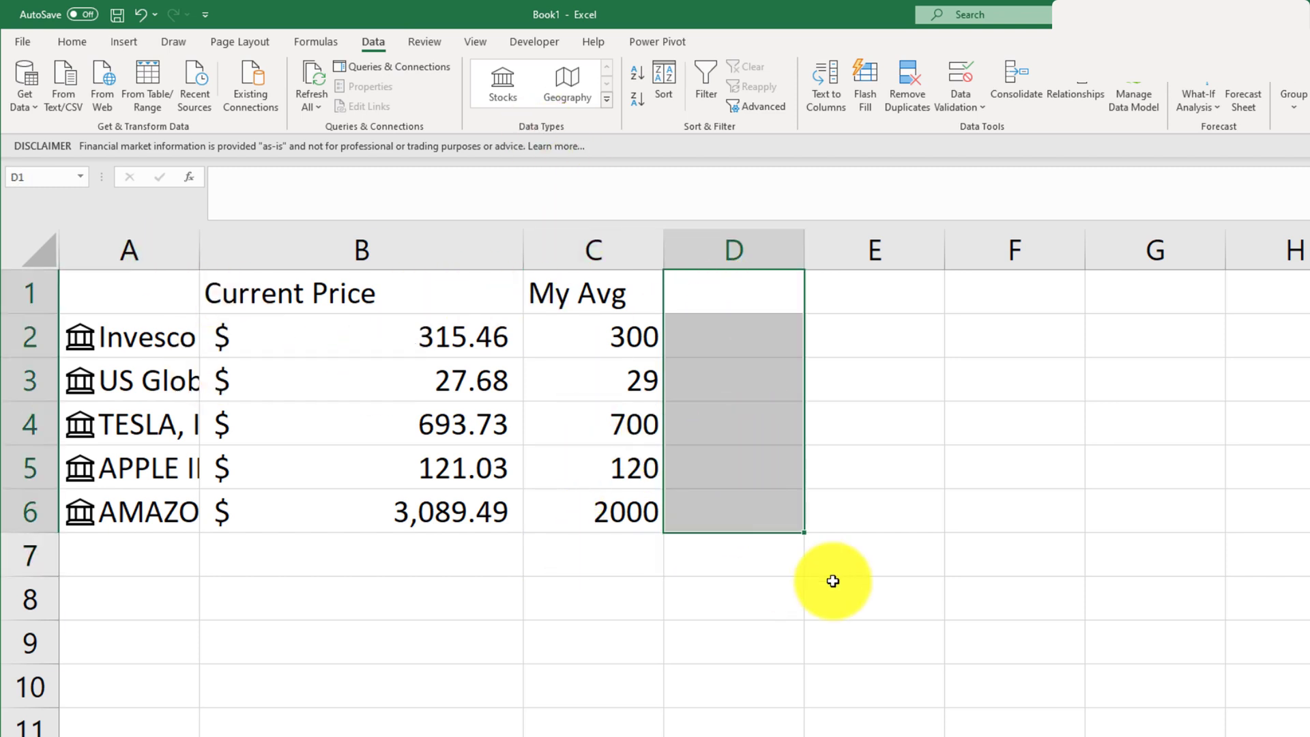
{"action": "left_click", "coordinate": [839, 641]}
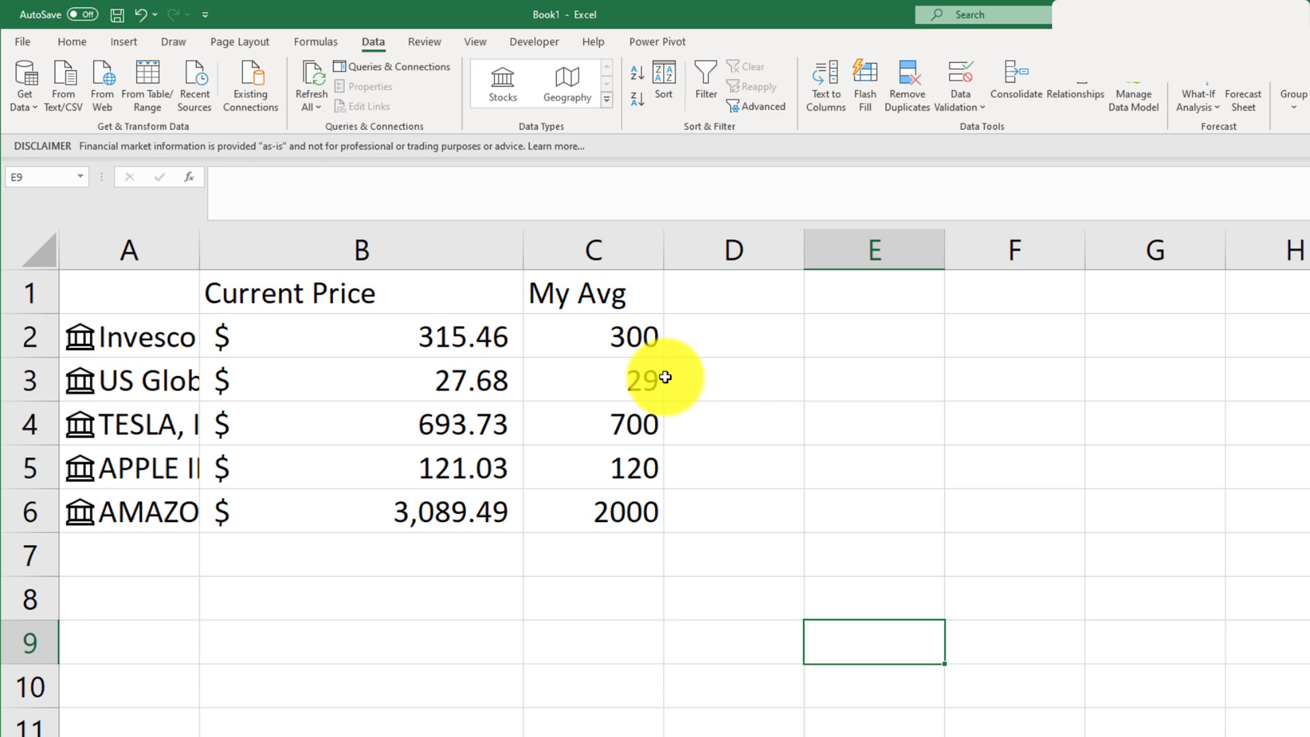
{"action": "left_click_drag", "start_coordinate": [804, 251], "coordinate": [849, 253]}
{"action": "left_click", "coordinate": [757, 359]}
{"action": "type", "text": "Curre"}
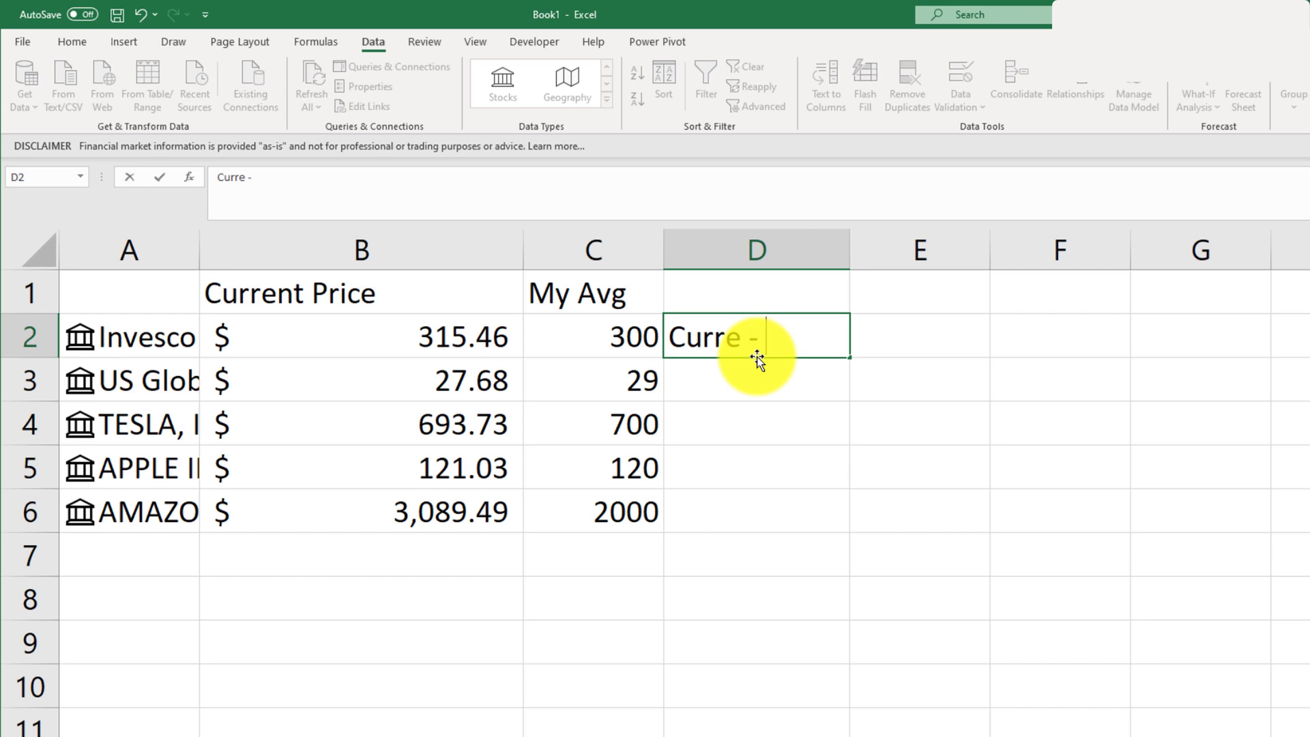
{"action": "type", "text": " - Ave"}
{"action": "key", "text": "Return"}
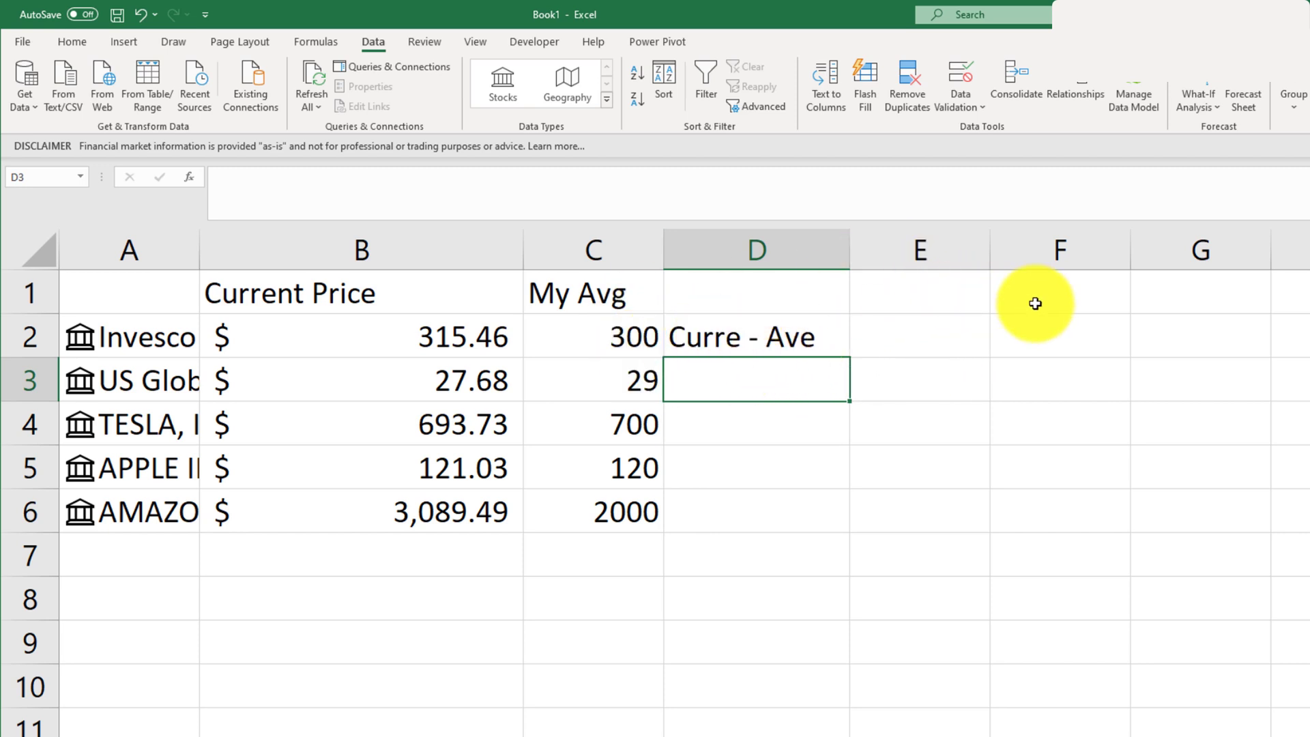
Put the heading 'C - A' in cell E1.
{"action": "left_click", "coordinate": [776, 336]}
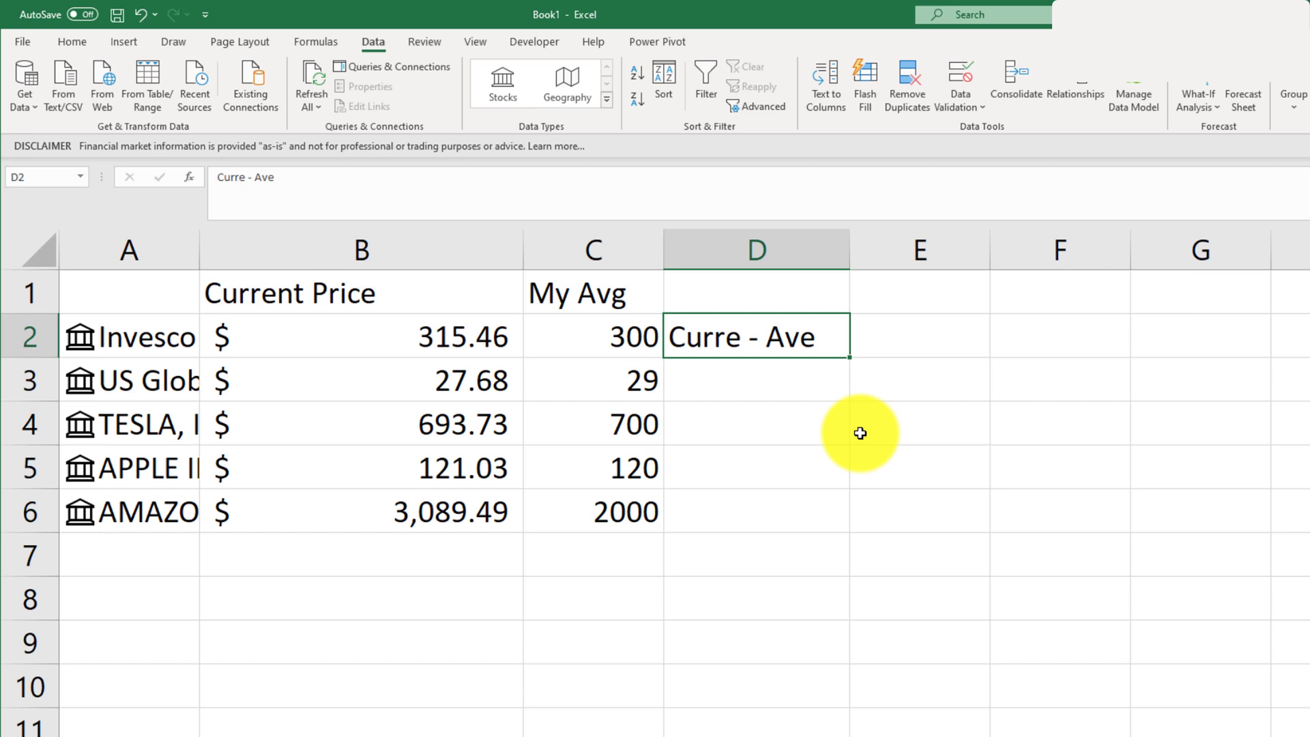
{"action": "key", "text": "Up"}
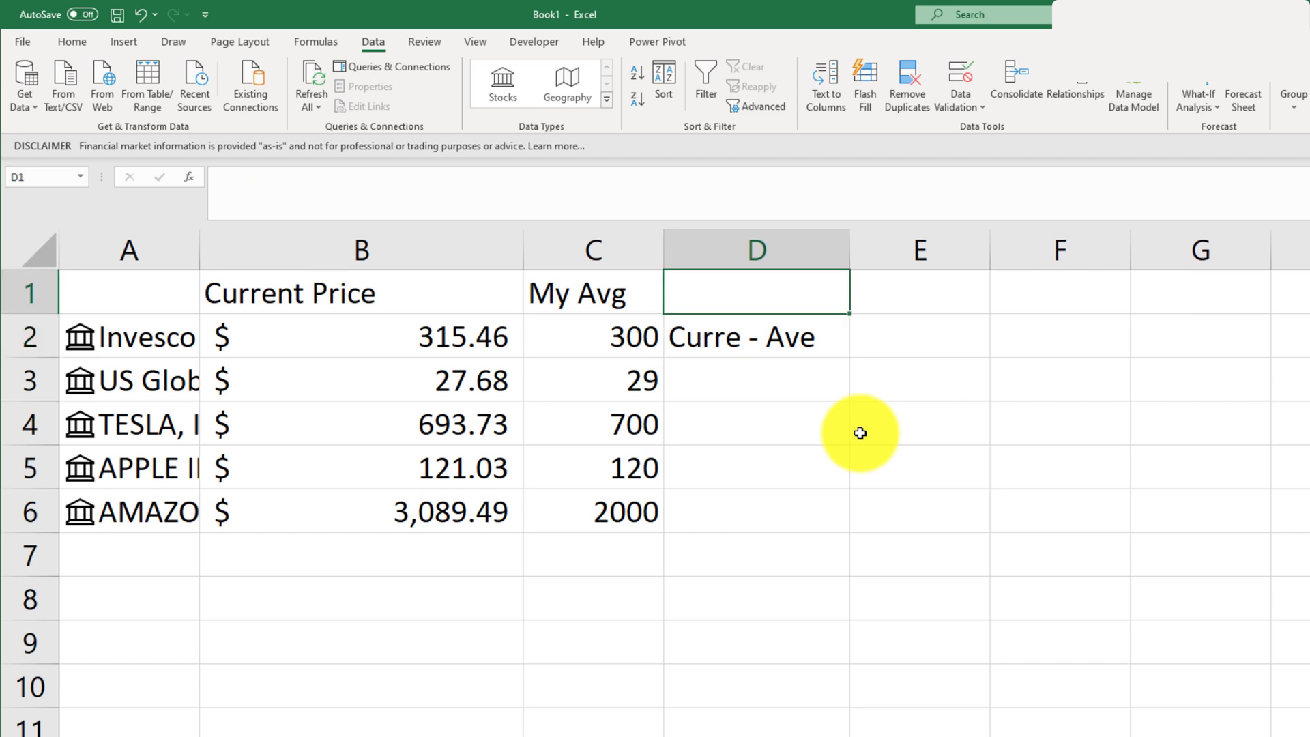
{"action": "key", "text": "Right"}
{"action": "key", "text": "Left"}
{"action": "key", "text": "Down"}
{"action": "key", "text": "Up"}
{"action": "key", "text": "Right"}
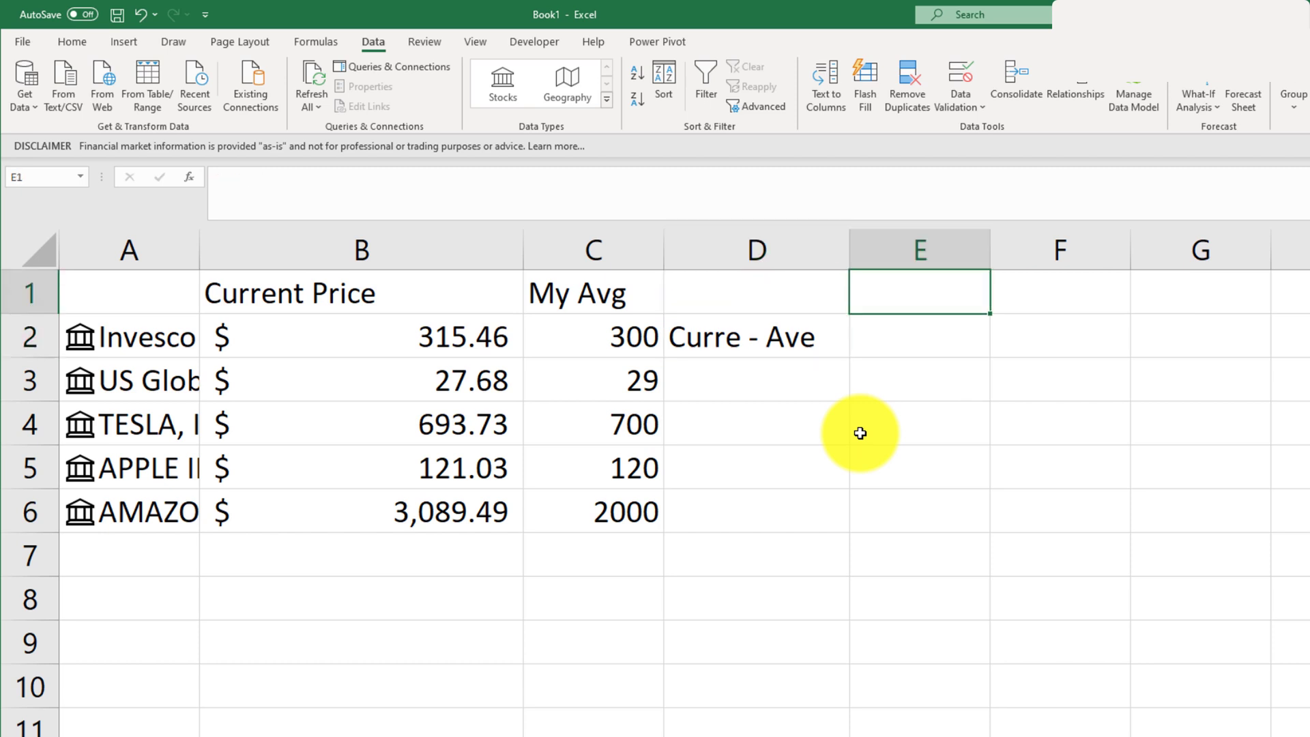
{"action": "scroll", "coordinate": [808, 440], "scroll_direction": "up", "scroll_amount": 1}
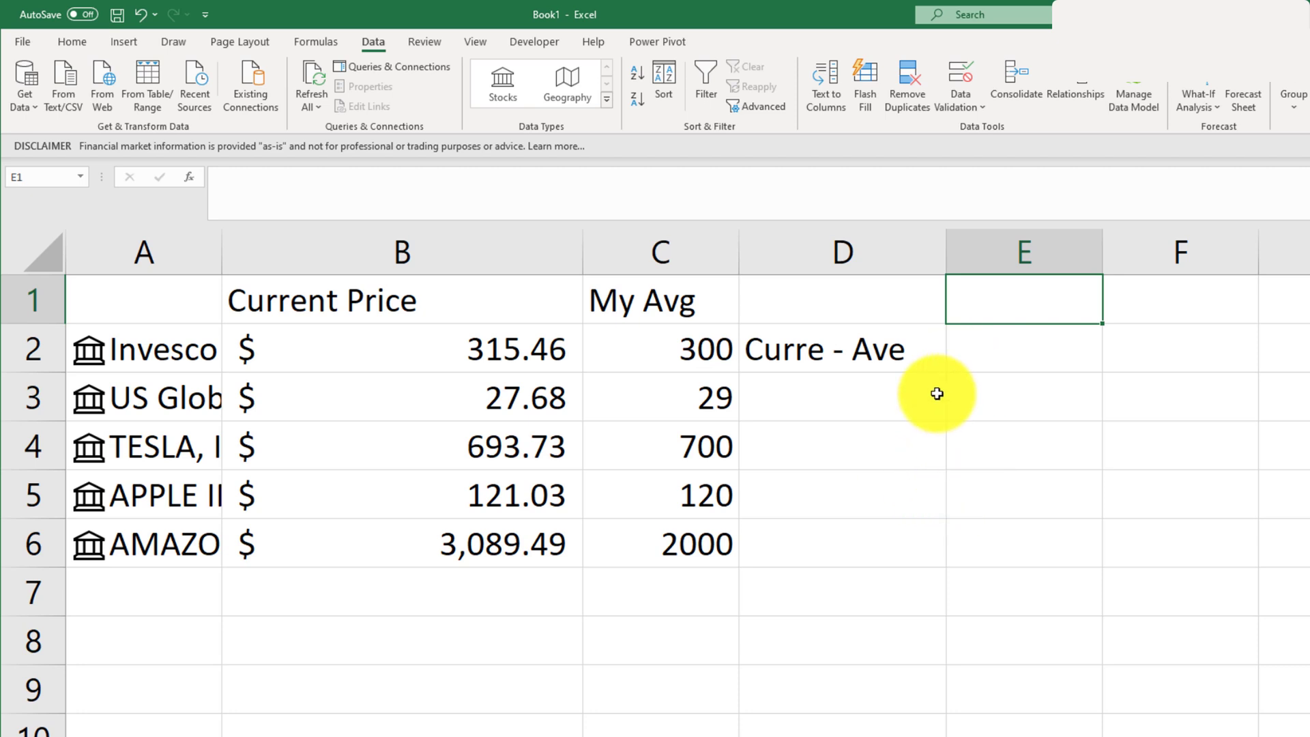
{"action": "type", "text": "I"}
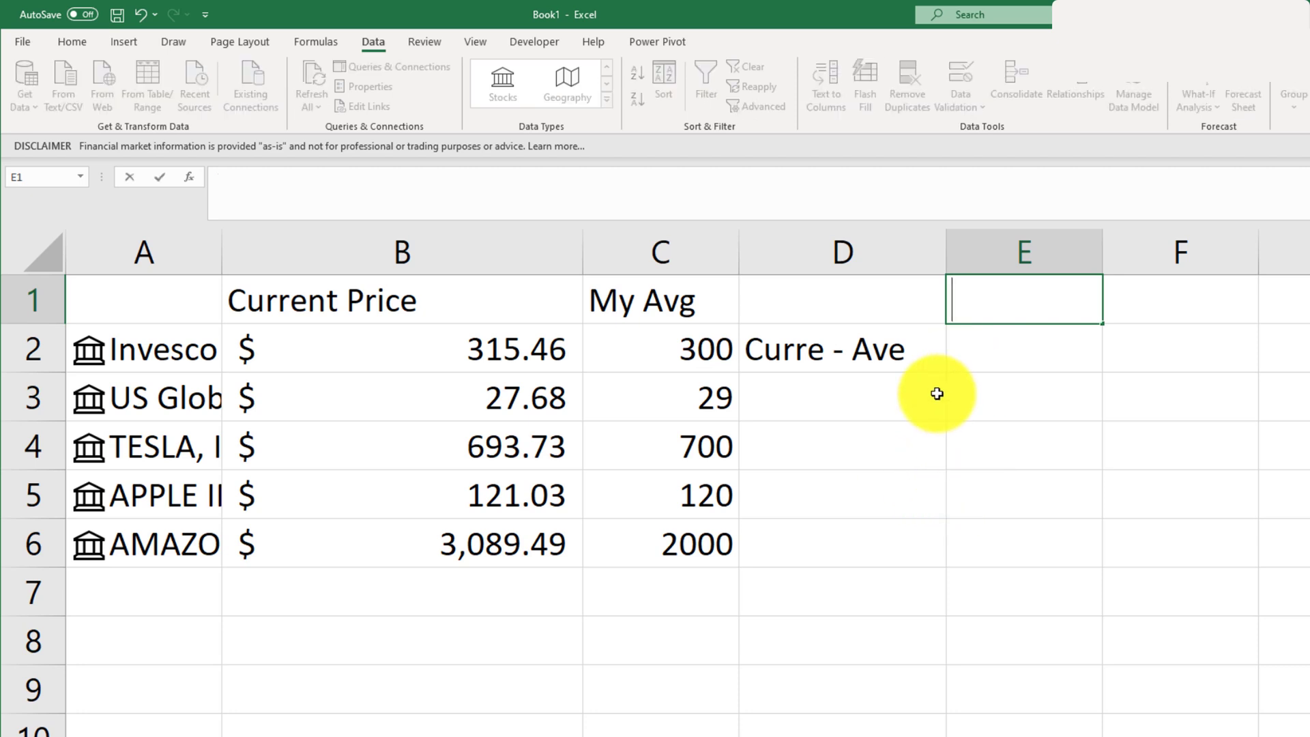
{"action": "type", "text": "C - A"}
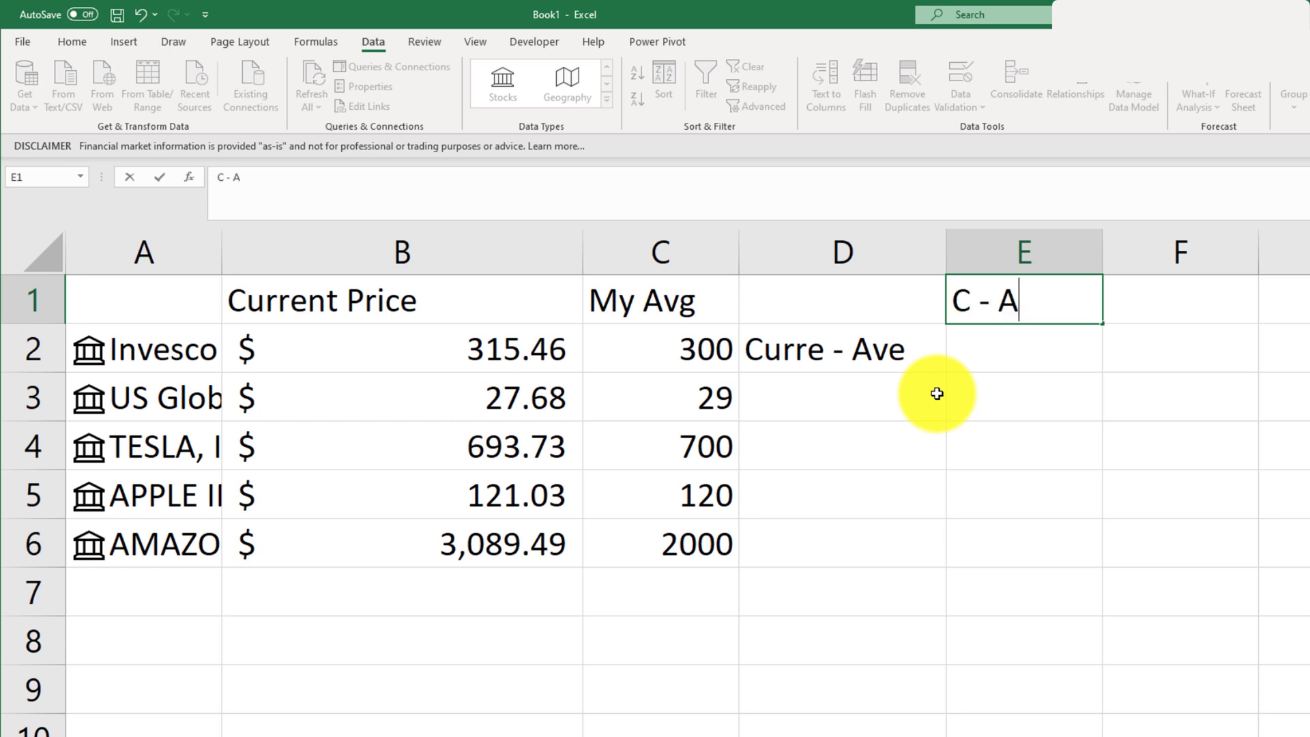
{"action": "key", "text": "Return"}
Enter =B2-C2 in E2 so it shows $15.46.
{"action": "type", "text": "="}
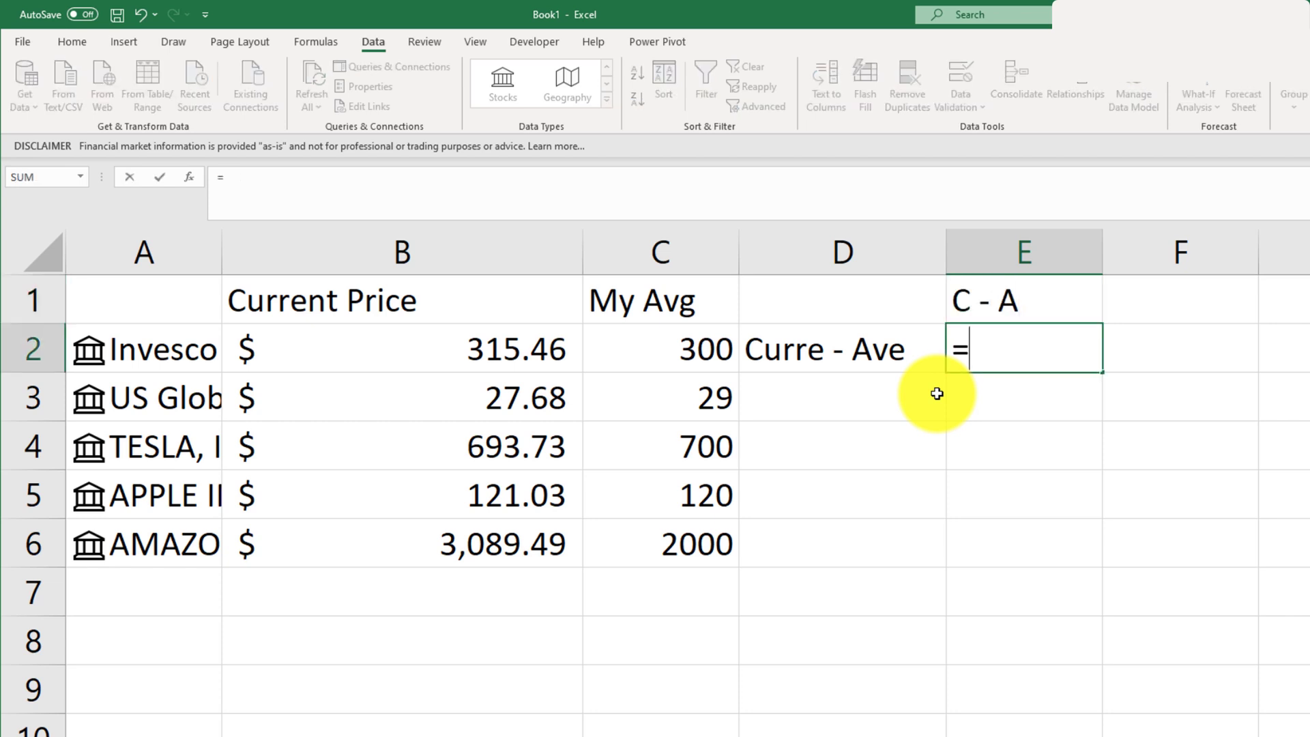
{"action": "left_click", "coordinate": [513, 341]}
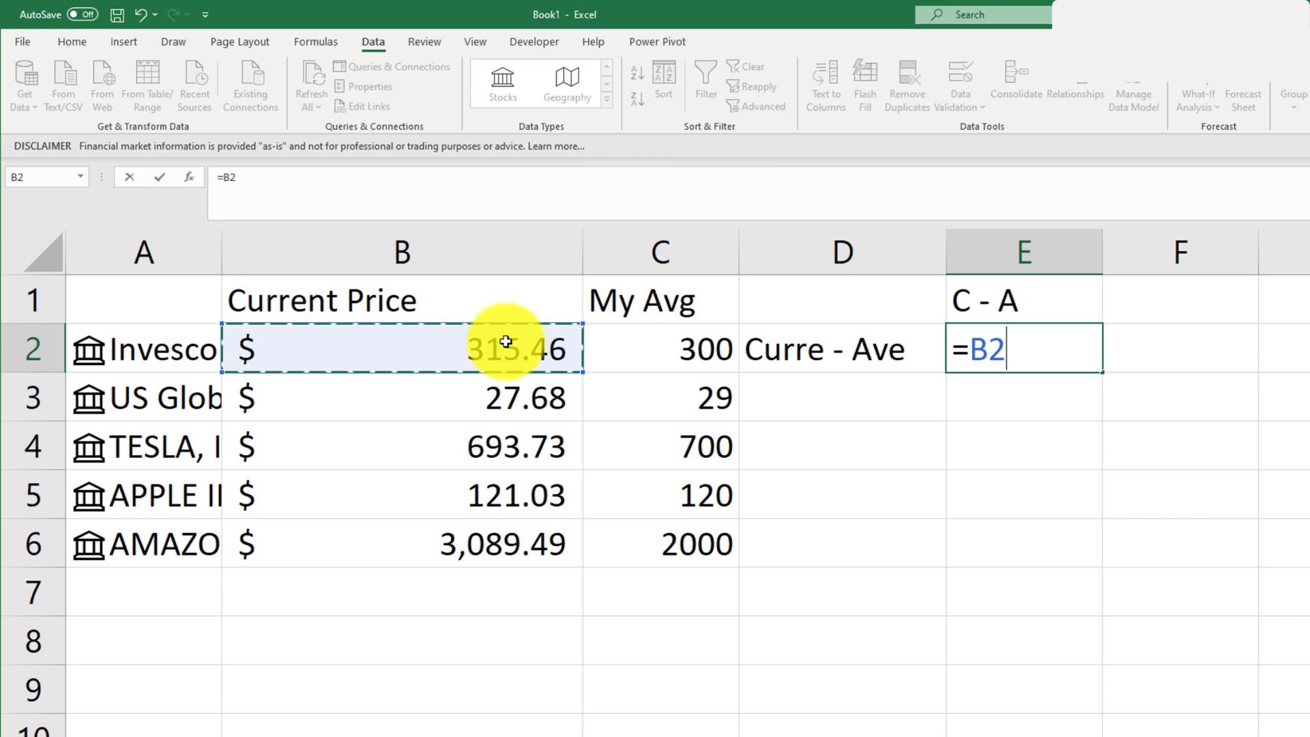
{"action": "type", "text": "="}
{"action": "left_click", "coordinate": [614, 339]}
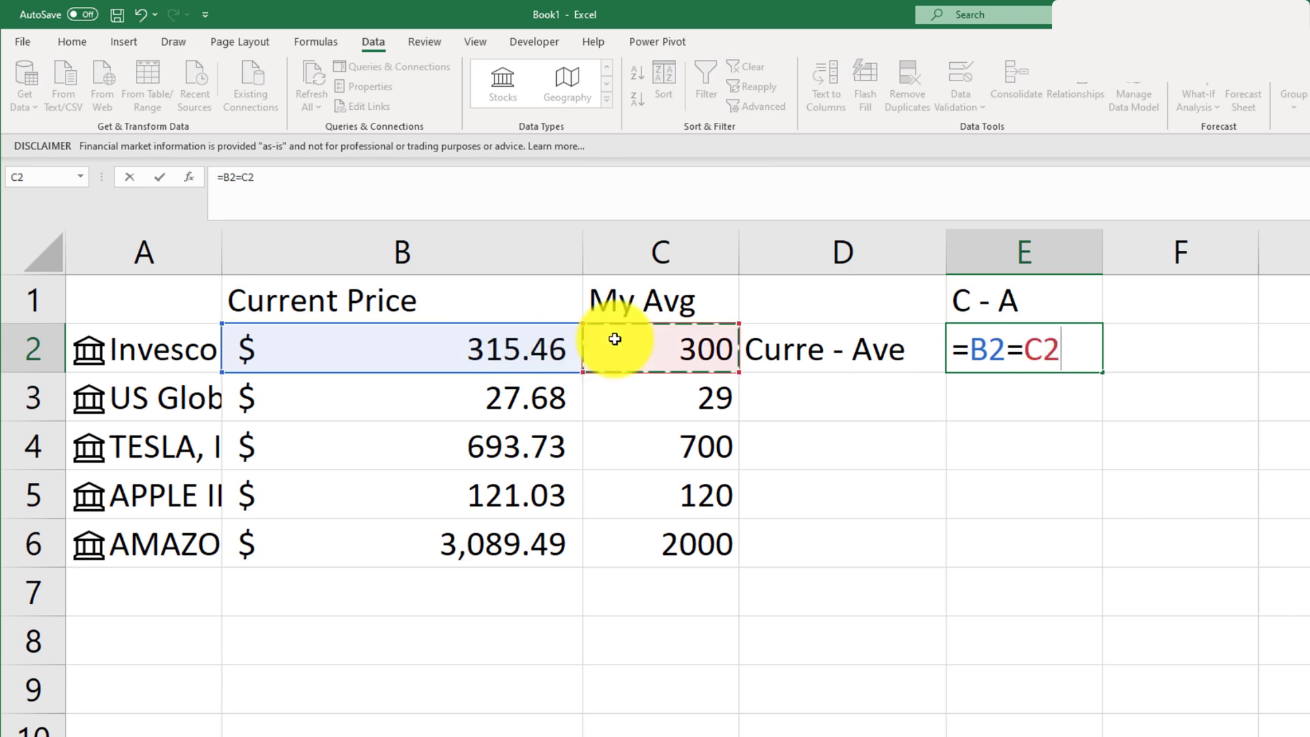
{"action": "key", "text": "Return"}
{"action": "key", "text": "Up"}
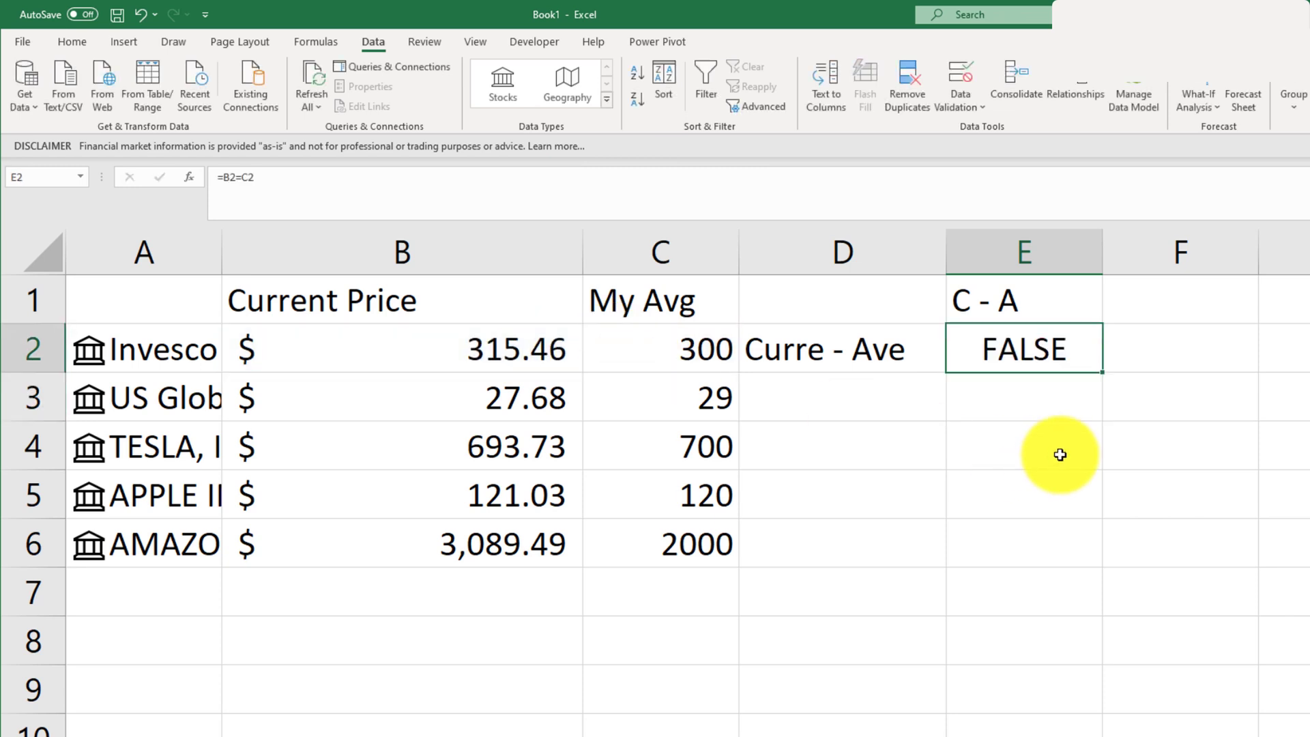
{"action": "left_click", "coordinate": [246, 179]}
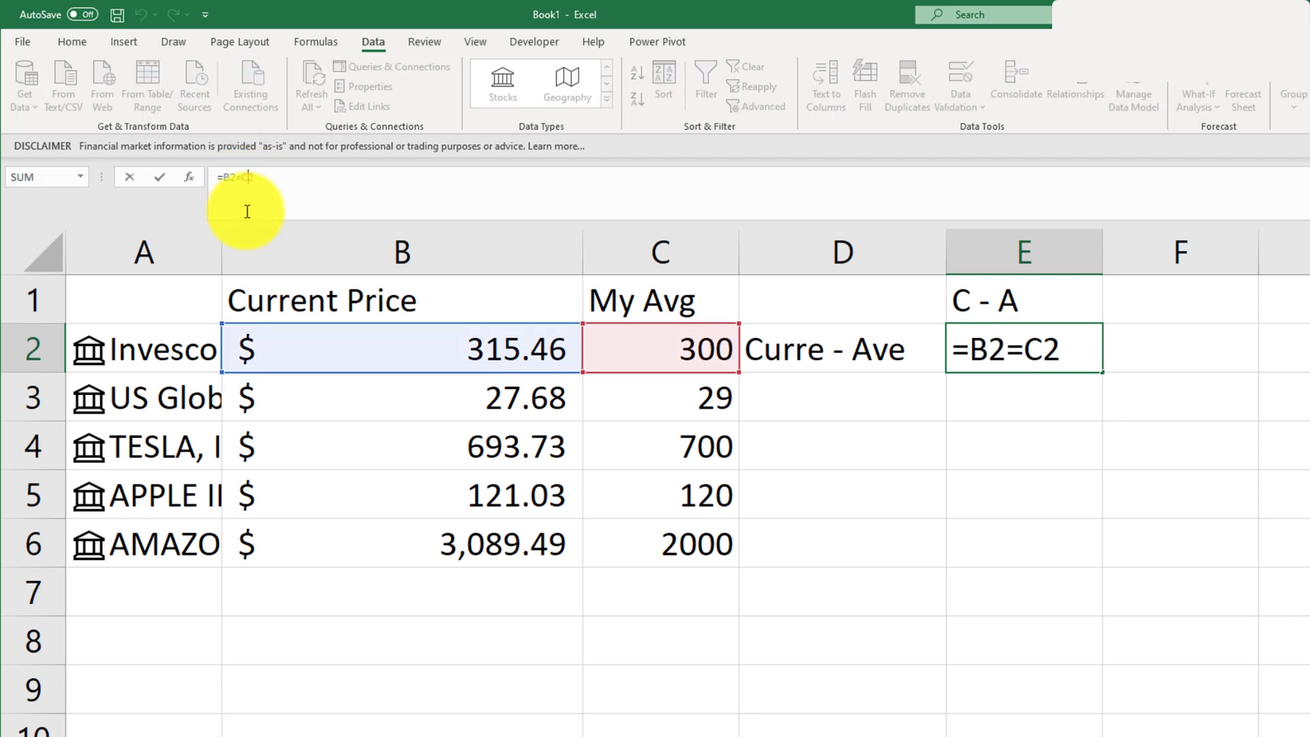
{"action": "key", "text": "BackSpace"}
{"action": "type", "text": "-"}
{"action": "key", "text": "Return"}
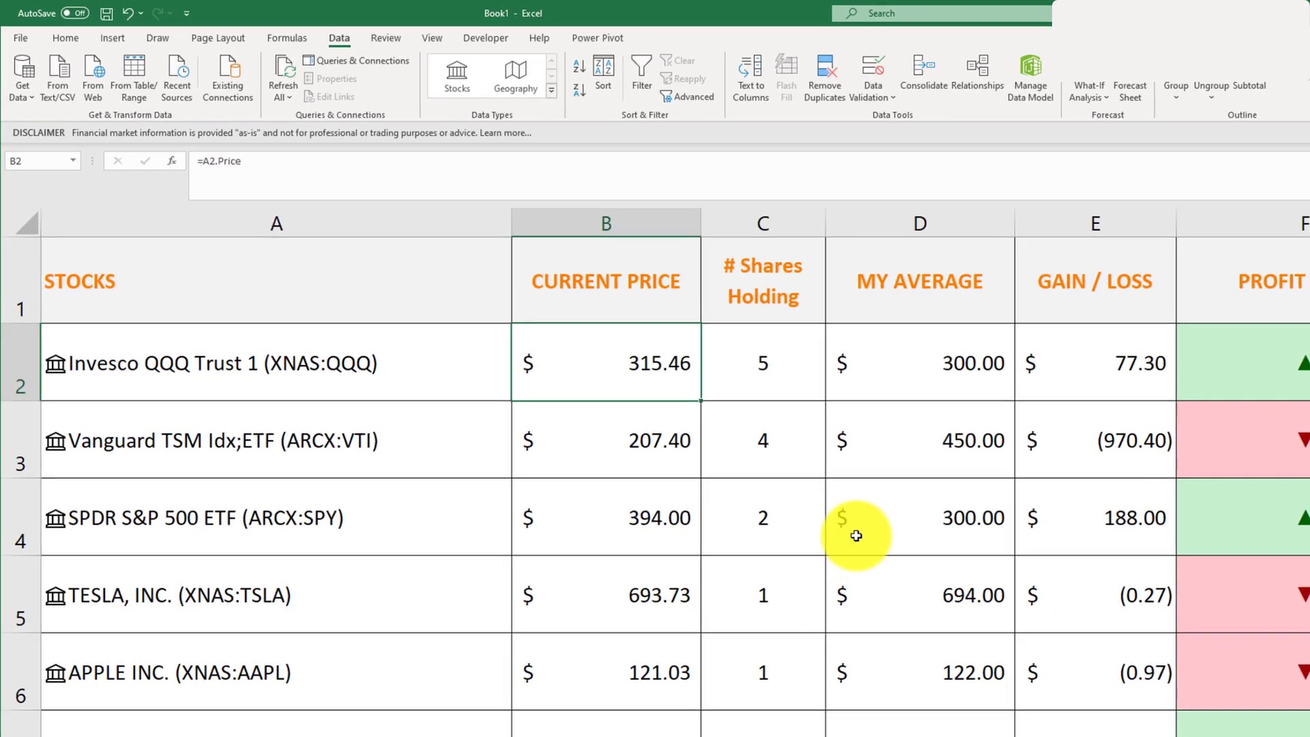
{"action": "left_click", "coordinate": [1230, 417]}
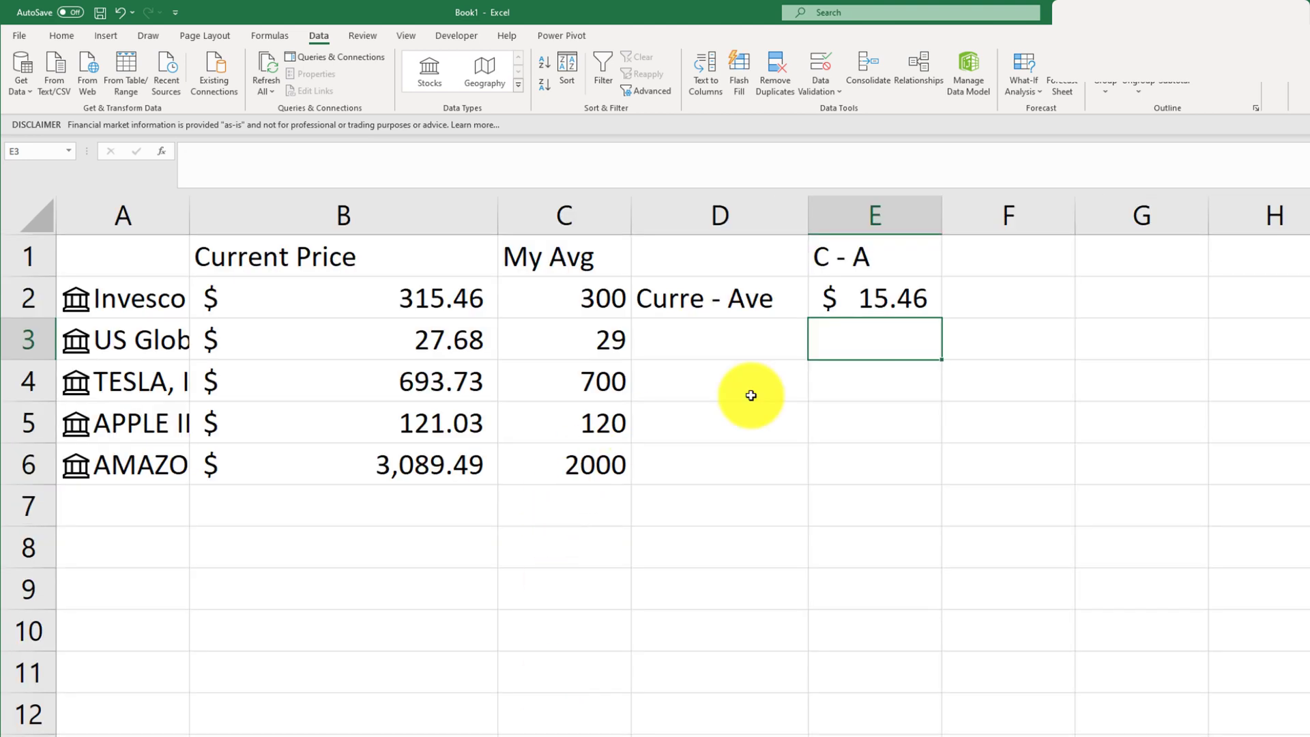
Fill the E2 formula down to E6 and autofit column E.
{"action": "left_click", "coordinate": [918, 304]}
{"action": "left_click_drag", "start_coordinate": [933, 320], "coordinate": [919, 471]}
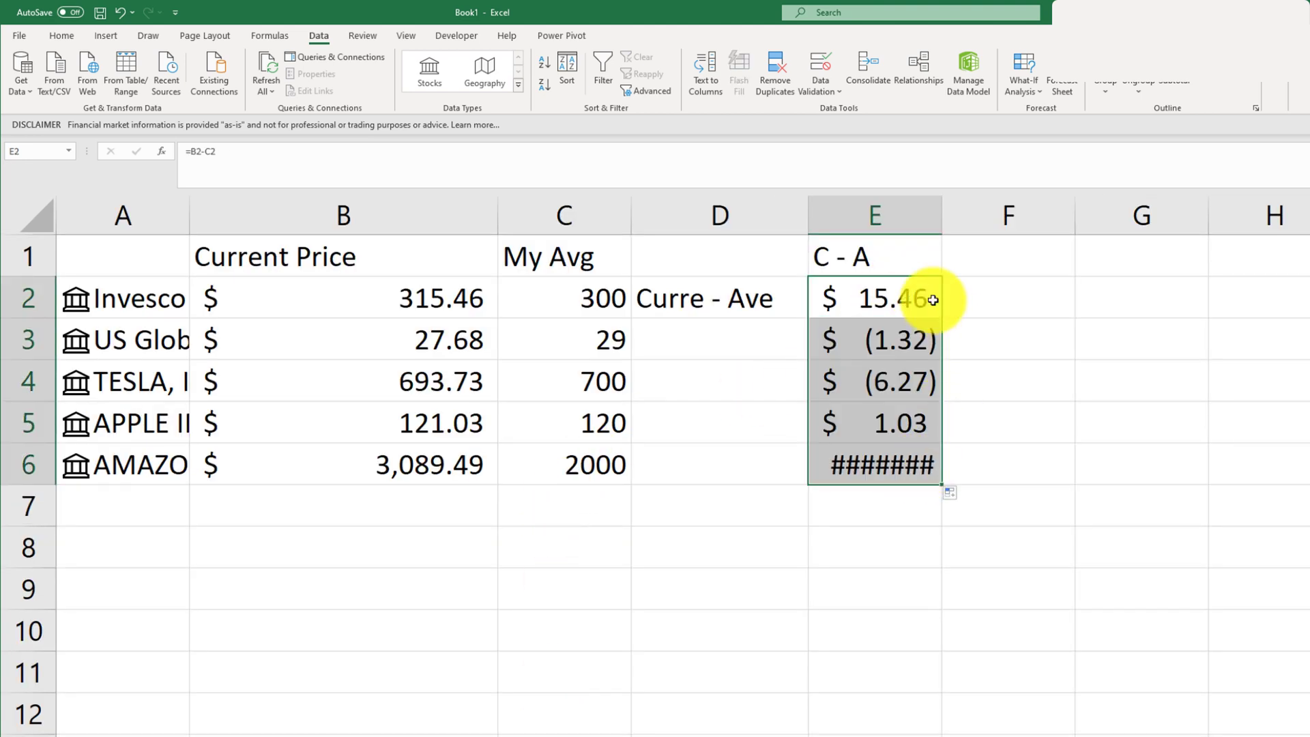
{"action": "double_click", "coordinate": [941, 205]}
{"action": "left_click", "coordinate": [927, 502]}
Head column F 'Indicator' in cell F1.
{"action": "left_click", "coordinate": [985, 250]}
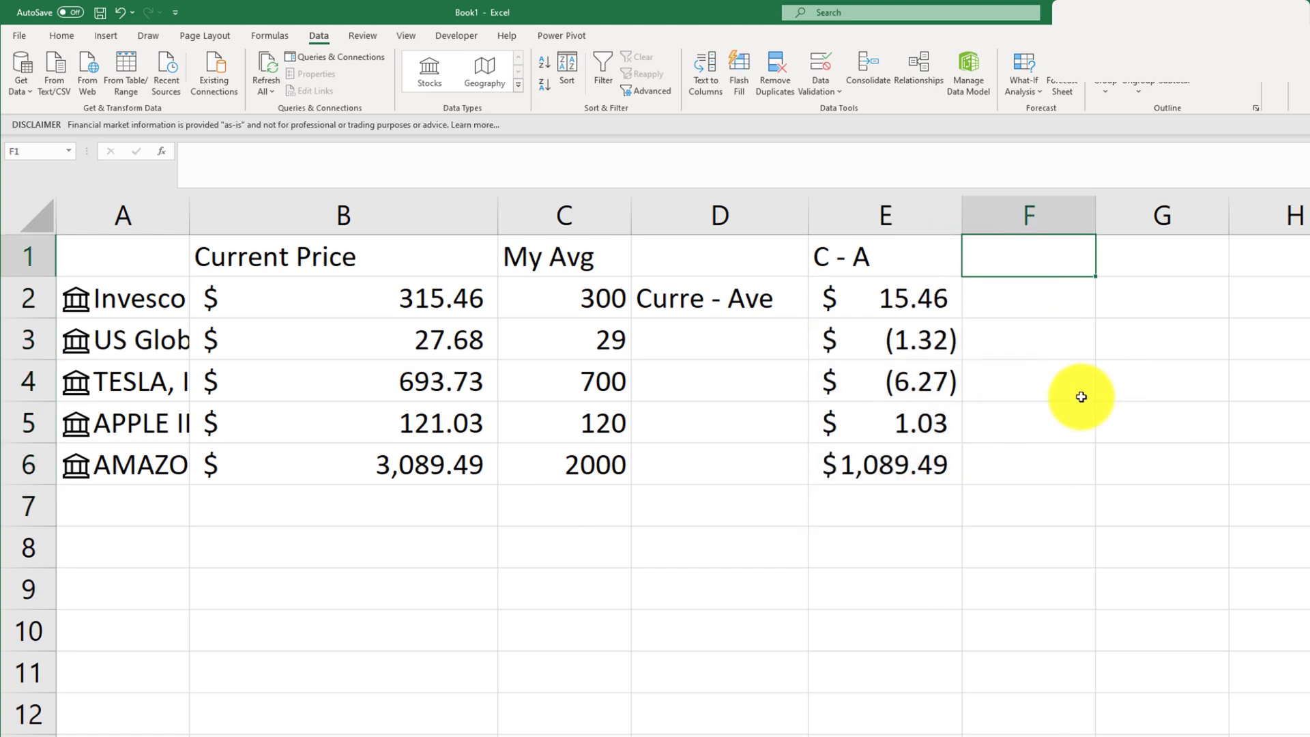
{"action": "type", "text": "Indio"}
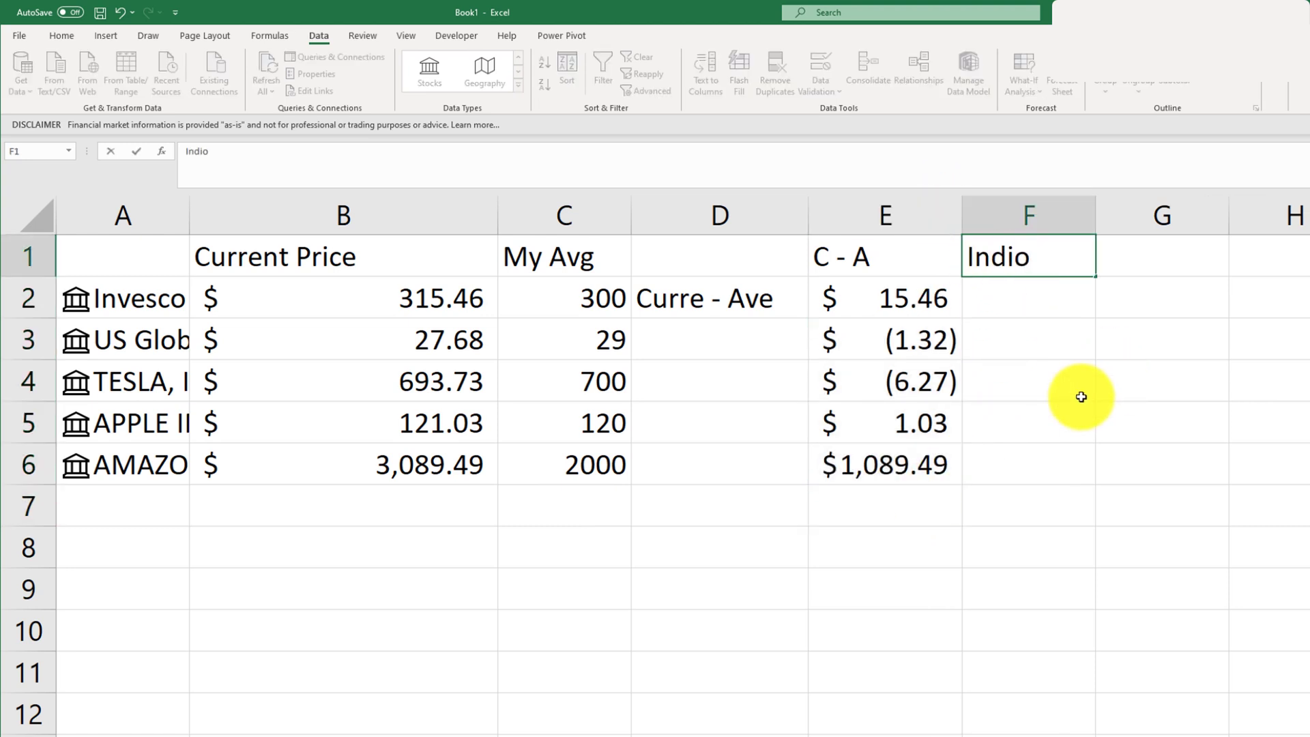
{"action": "key", "text": "BackSpace"}
{"action": "type", "text": "cator"}
{"action": "key", "text": "Return"}
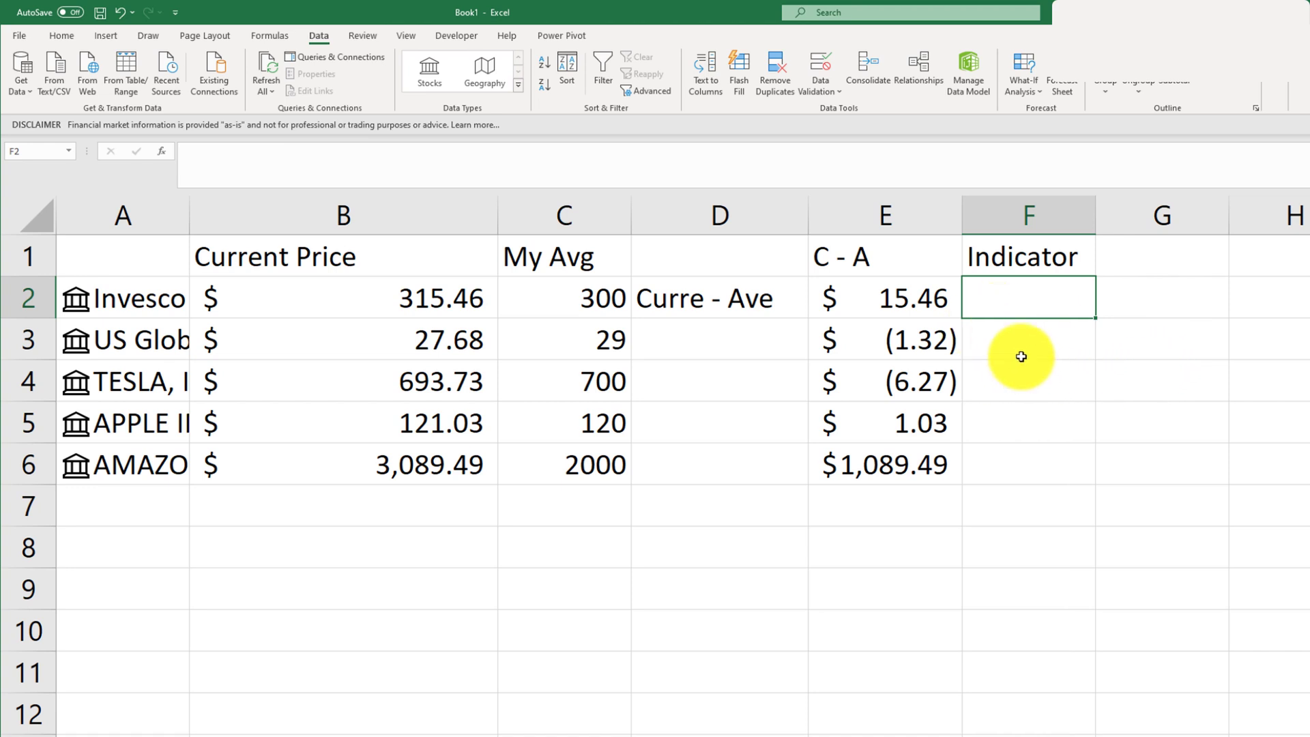
Enter =IF(E2>0,"▲","▼") in F2 to show an up or down arrow.
{"action": "type", "text": "="}
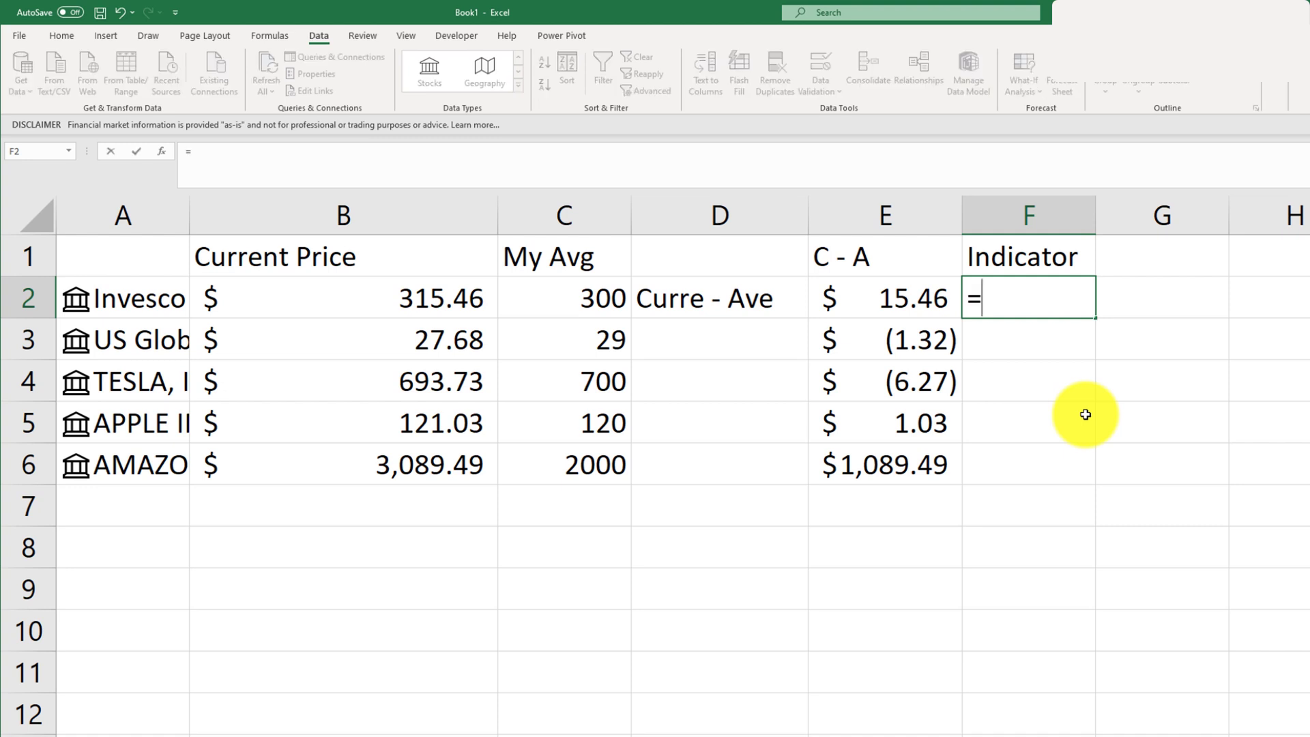
{"action": "type", "text": "if"}
{"action": "key", "text": "Tab"}
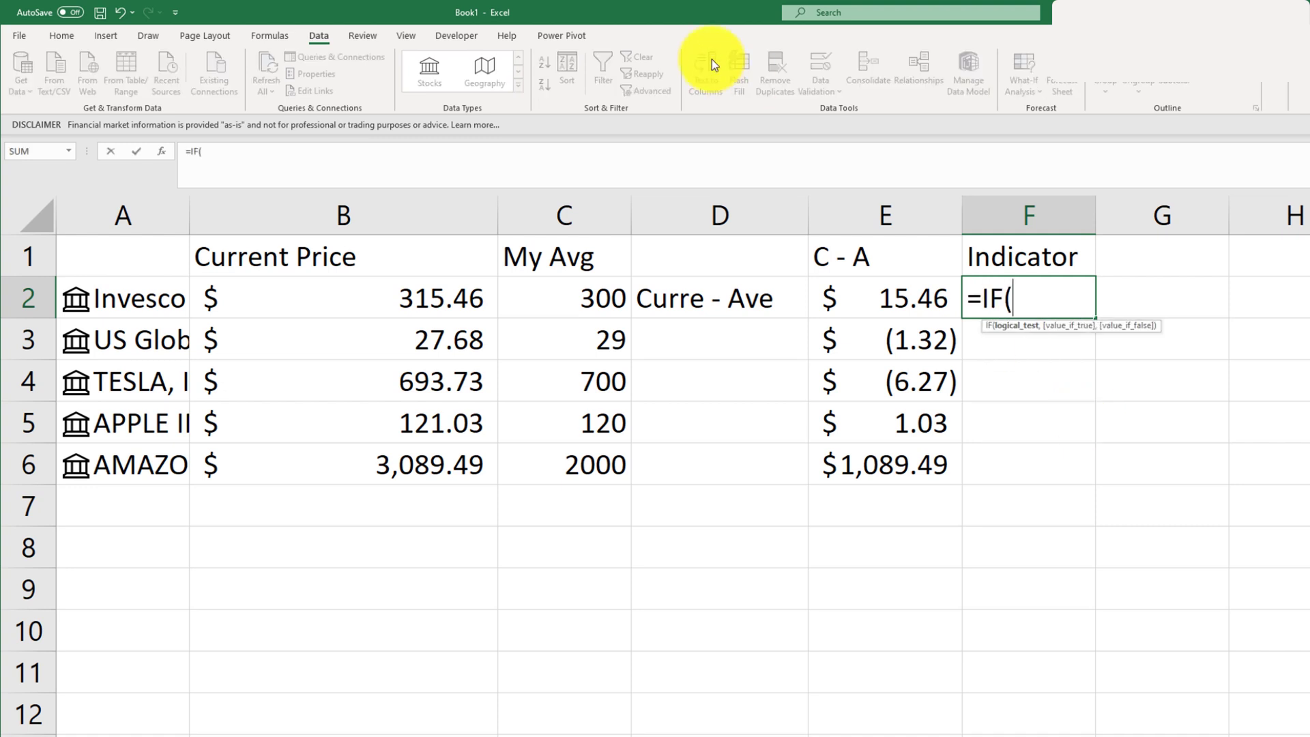
{"action": "left_click", "coordinate": [864, 292]}
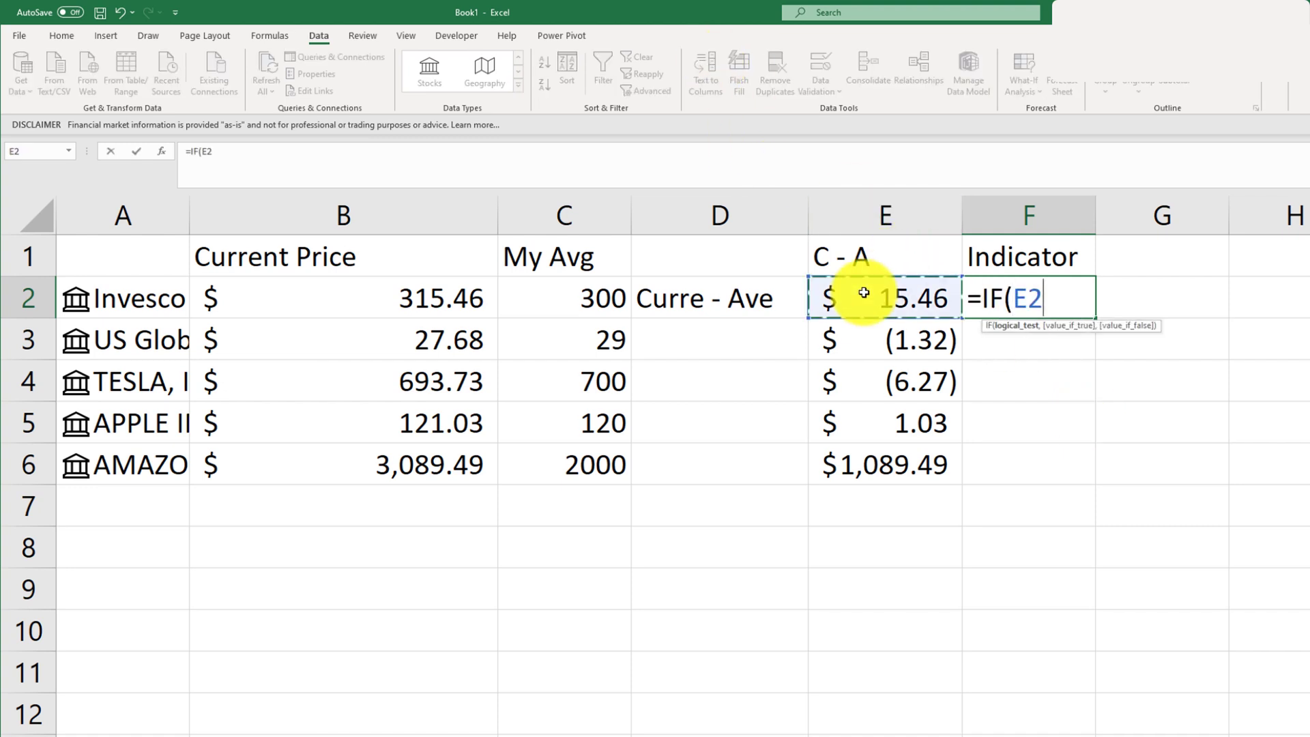
{"action": "type", "text": ">0,"}
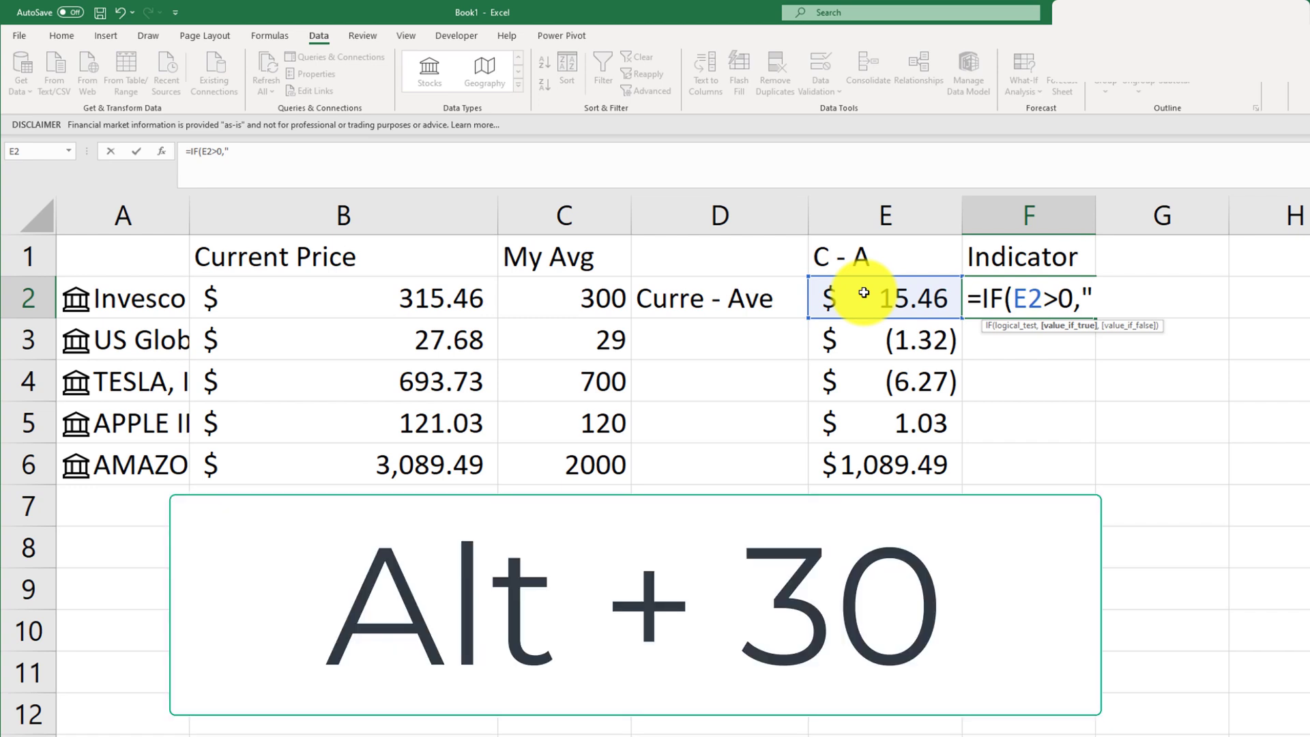
{"action": "type", "text": "\"▲"}
{"action": "left_click", "coordinate": [259, 149]}
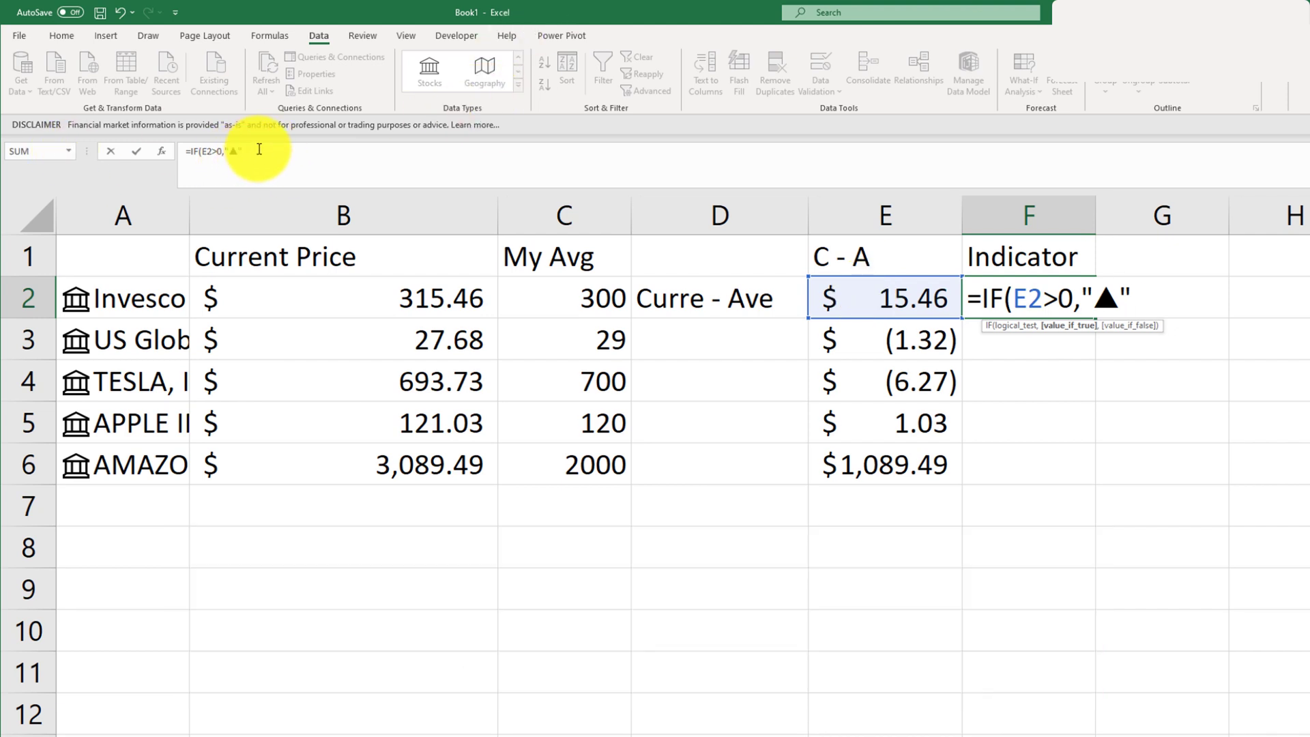
{"action": "left_click", "coordinate": [259, 148]}
{"action": "type", "text": ","}
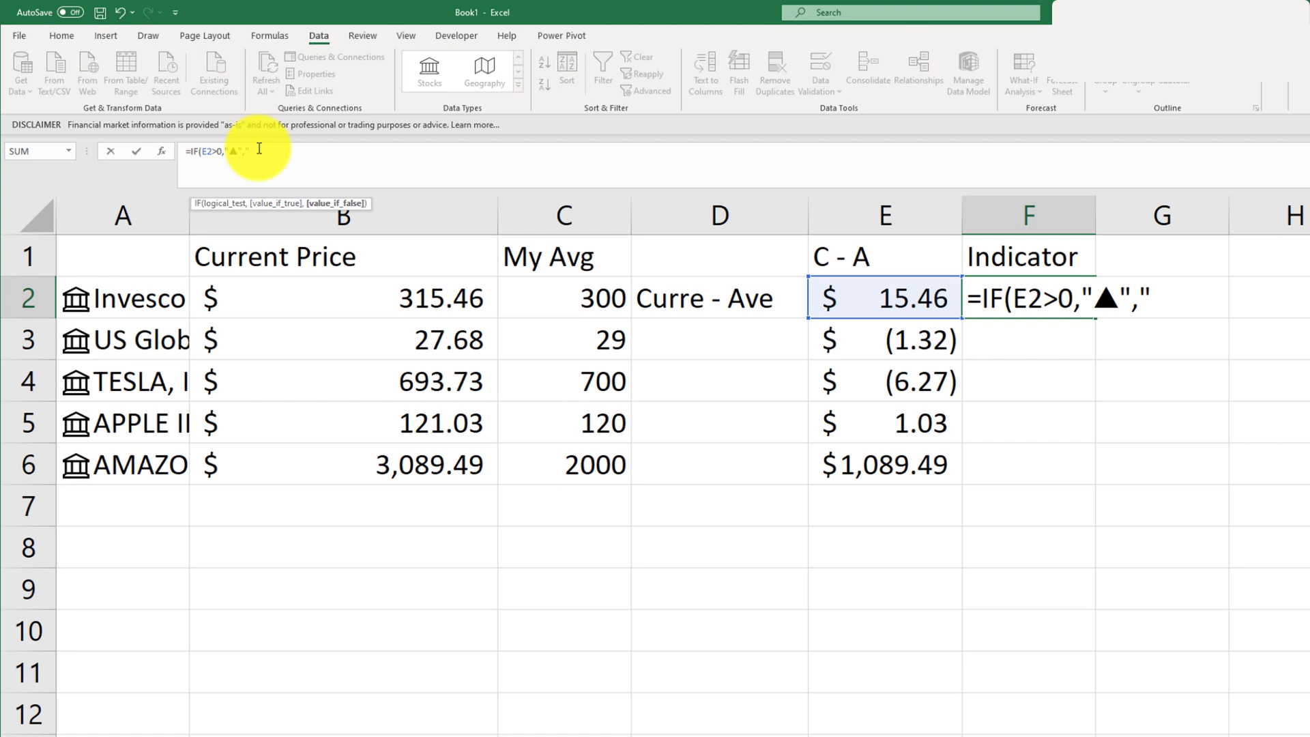
{"action": "type", "text": "▼"}
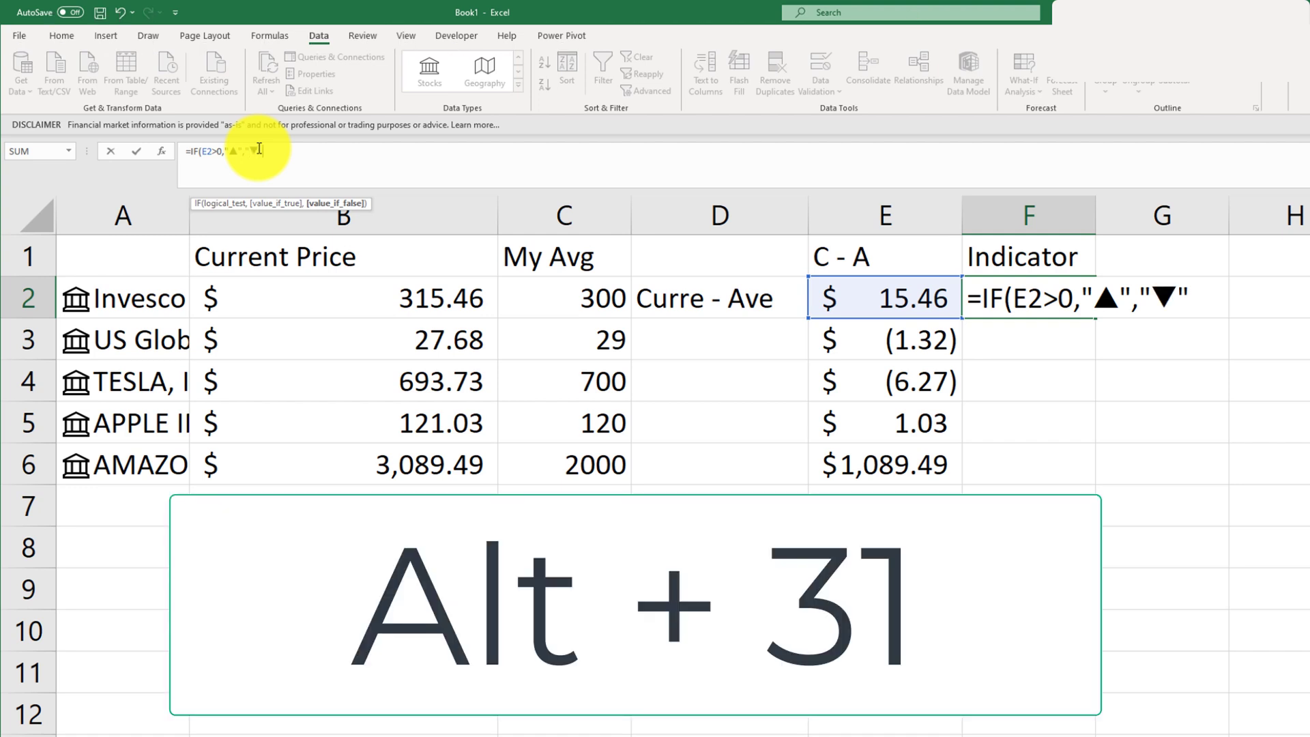
{"action": "type", "text": "\")"}
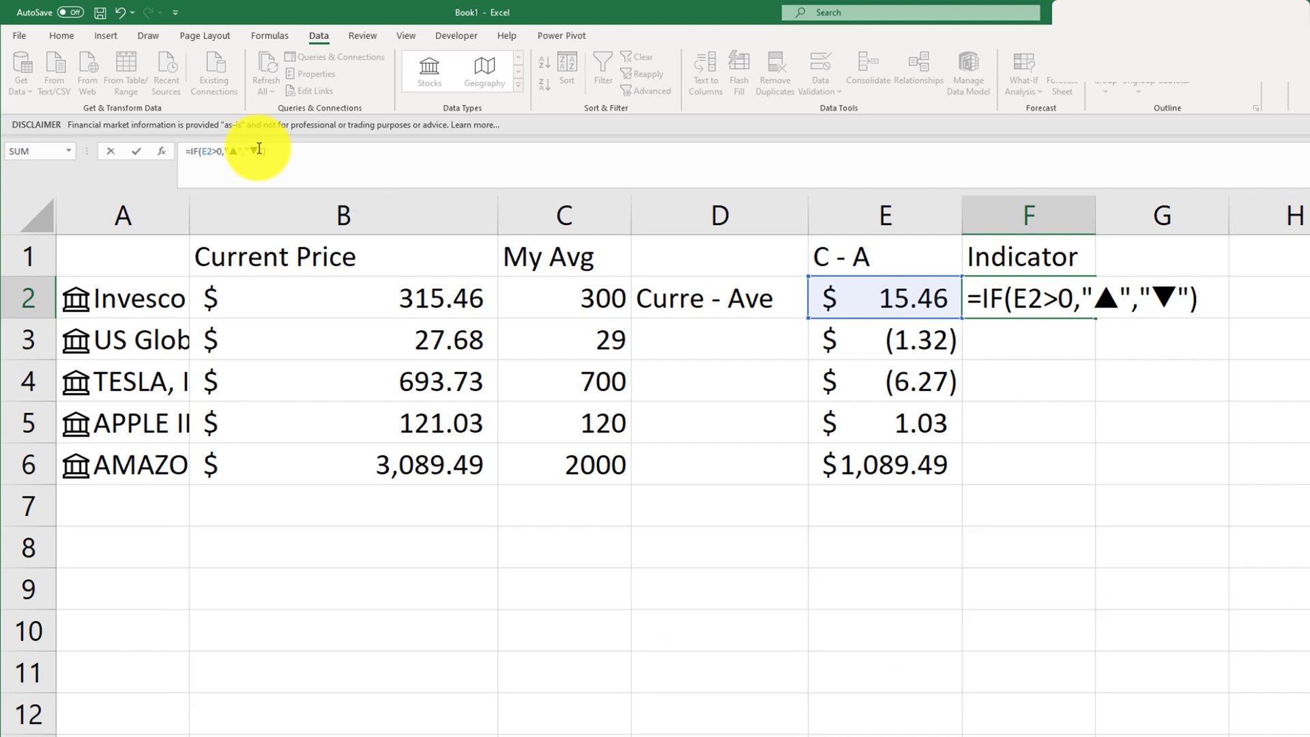
{"action": "key", "text": "Return"}
{"action": "key", "text": "Up"}
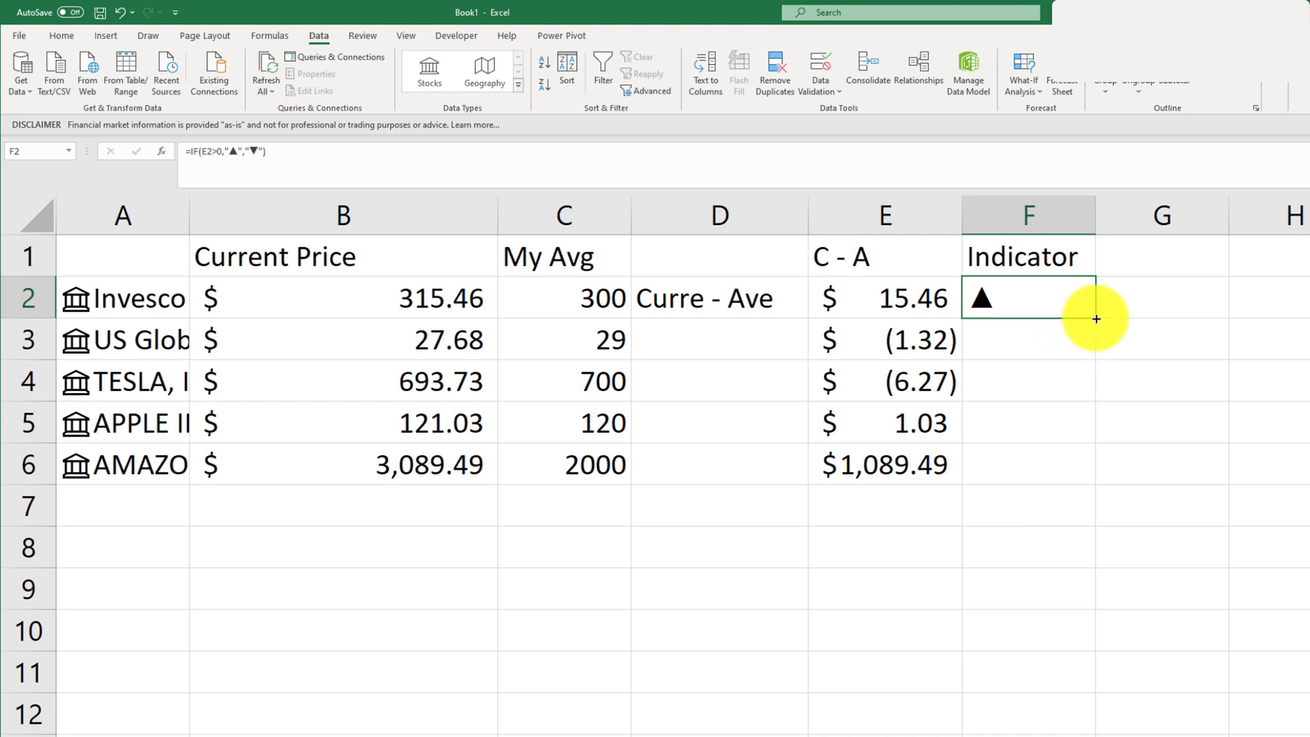
Fill the arrow formula down to F6 and centre-align the Indicator cells.
{"action": "left_click_drag", "start_coordinate": [1096, 318], "coordinate": [1082, 468]}
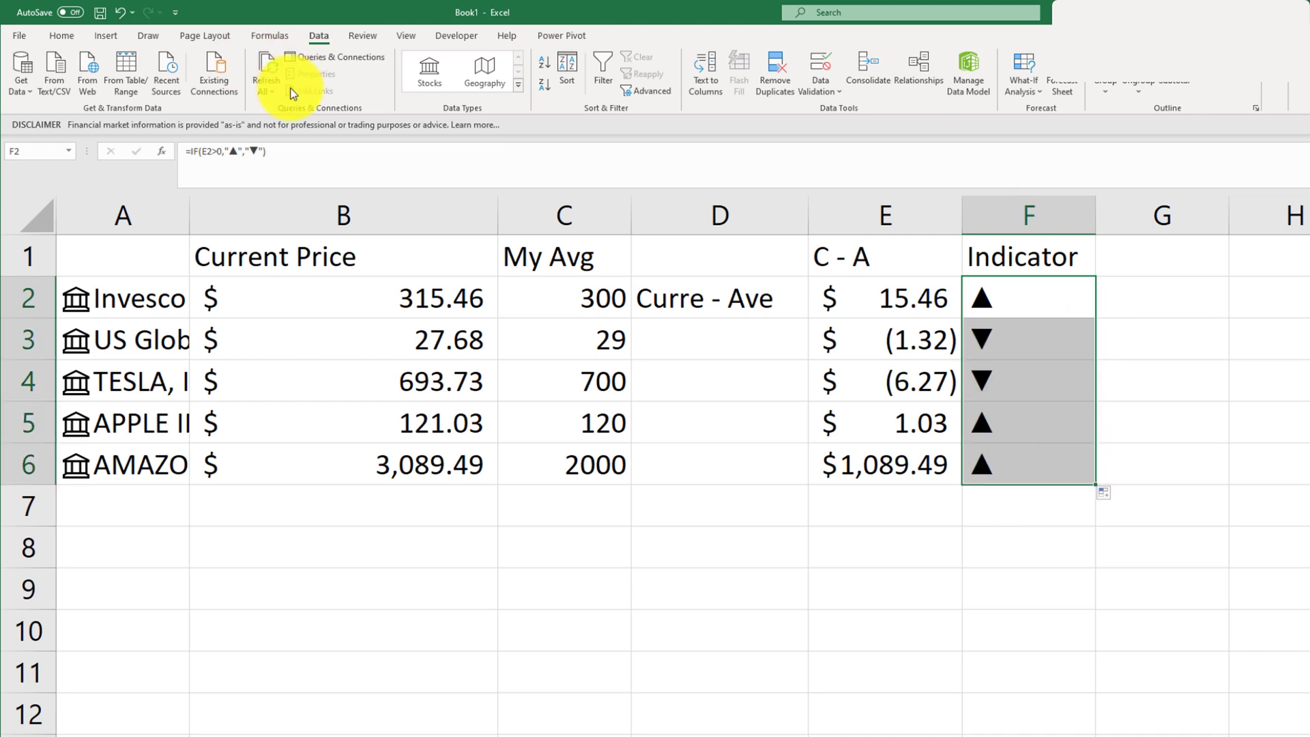
{"action": "left_click", "coordinate": [62, 35]}
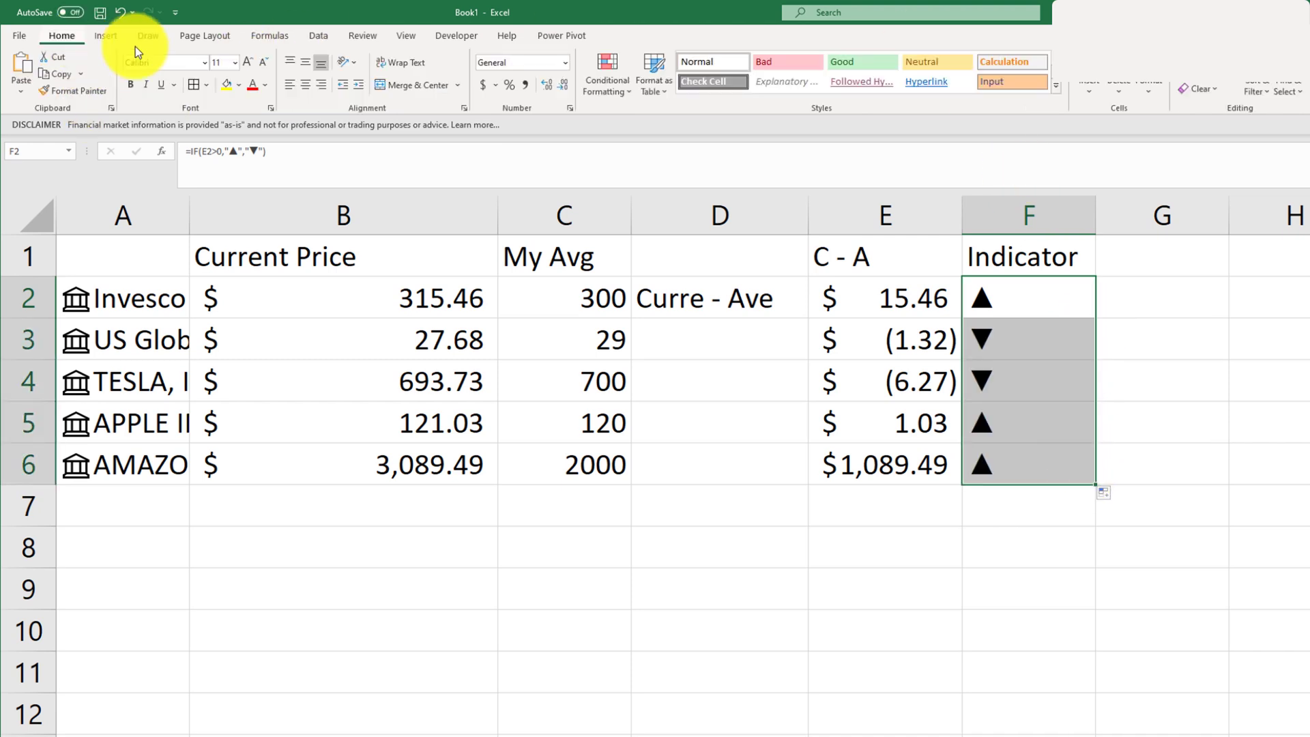
{"action": "left_click", "coordinate": [305, 84]}
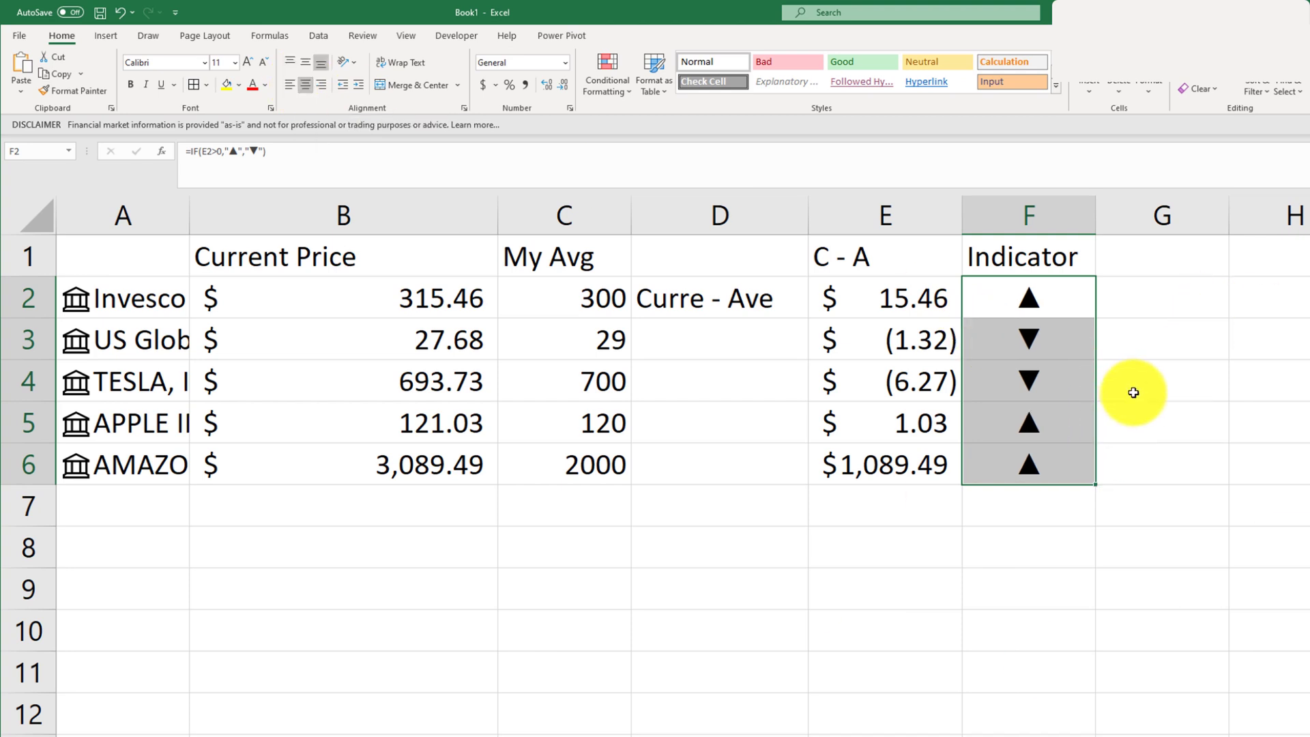
{"action": "left_click", "coordinate": [974, 603]}
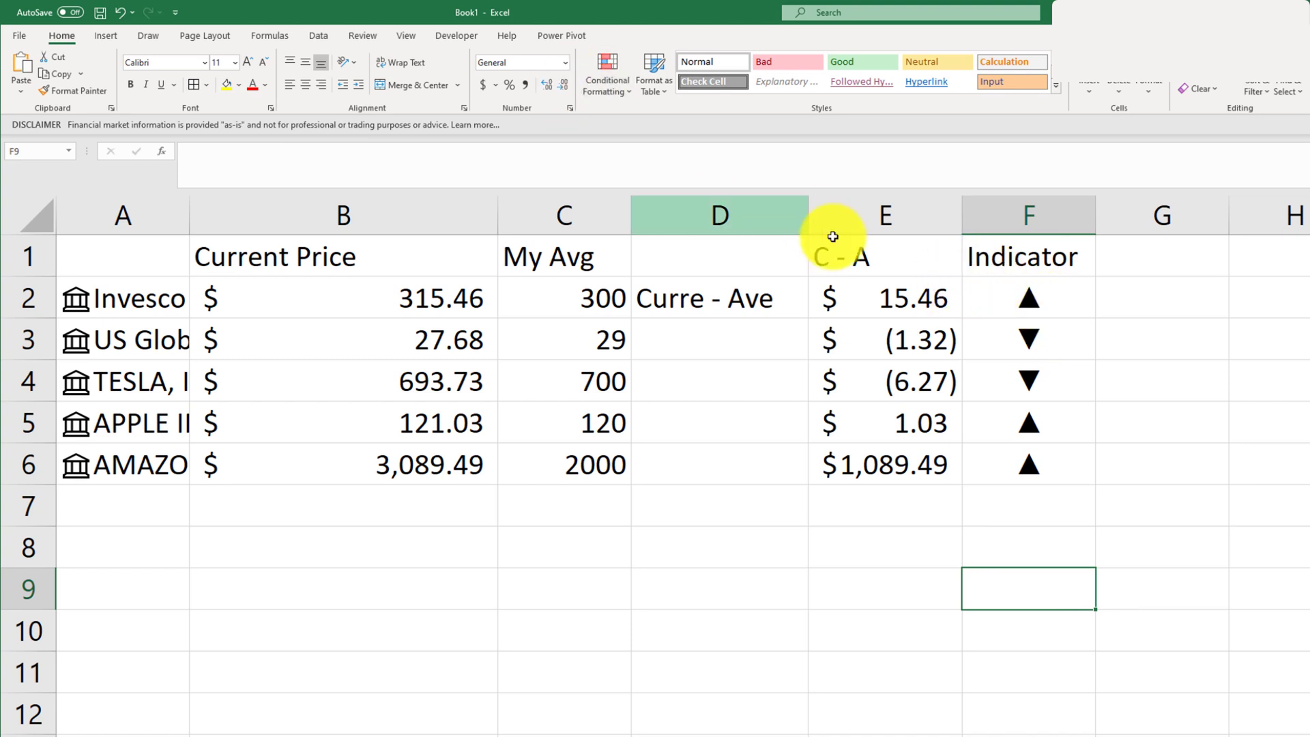
Add an Equal To ▼ highlight rule on column F with Light Red Fill and Dark Red Text.
{"action": "left_click_drag", "start_coordinate": [1003, 284], "coordinate": [990, 457]}
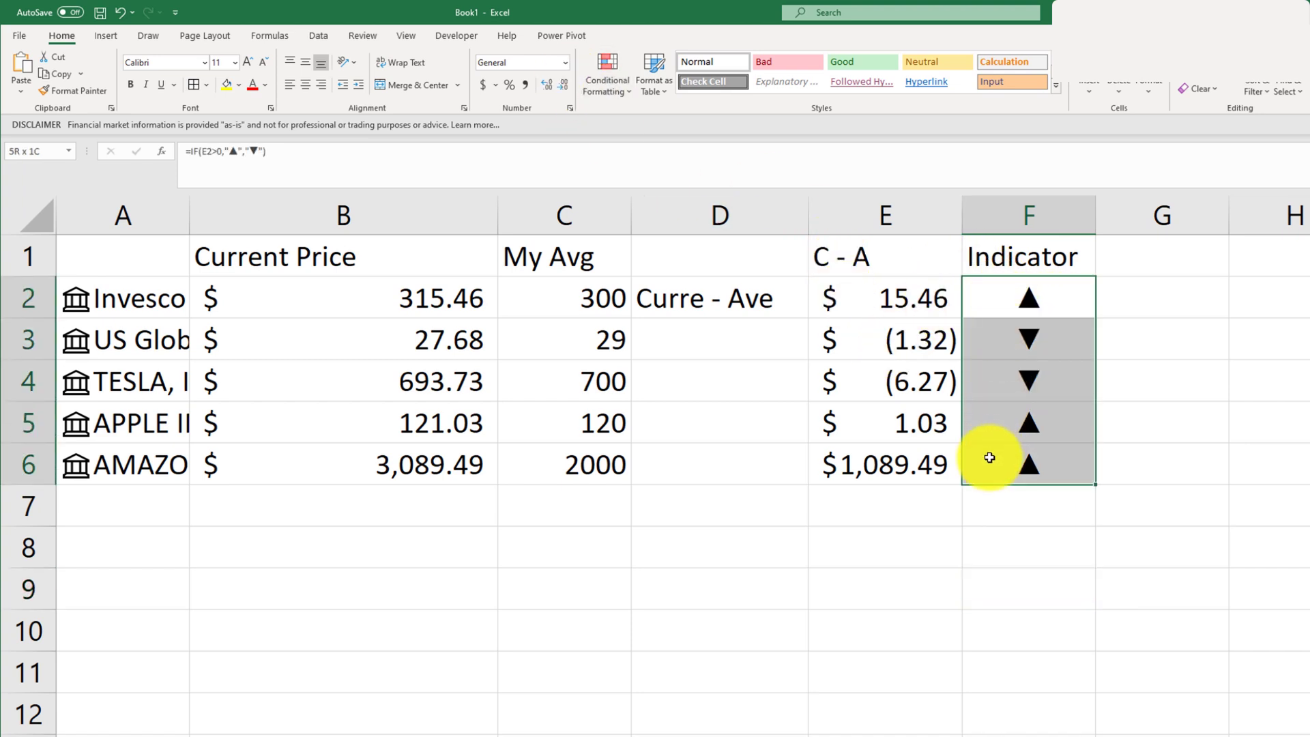
{"action": "left_click", "coordinate": [1009, 213]}
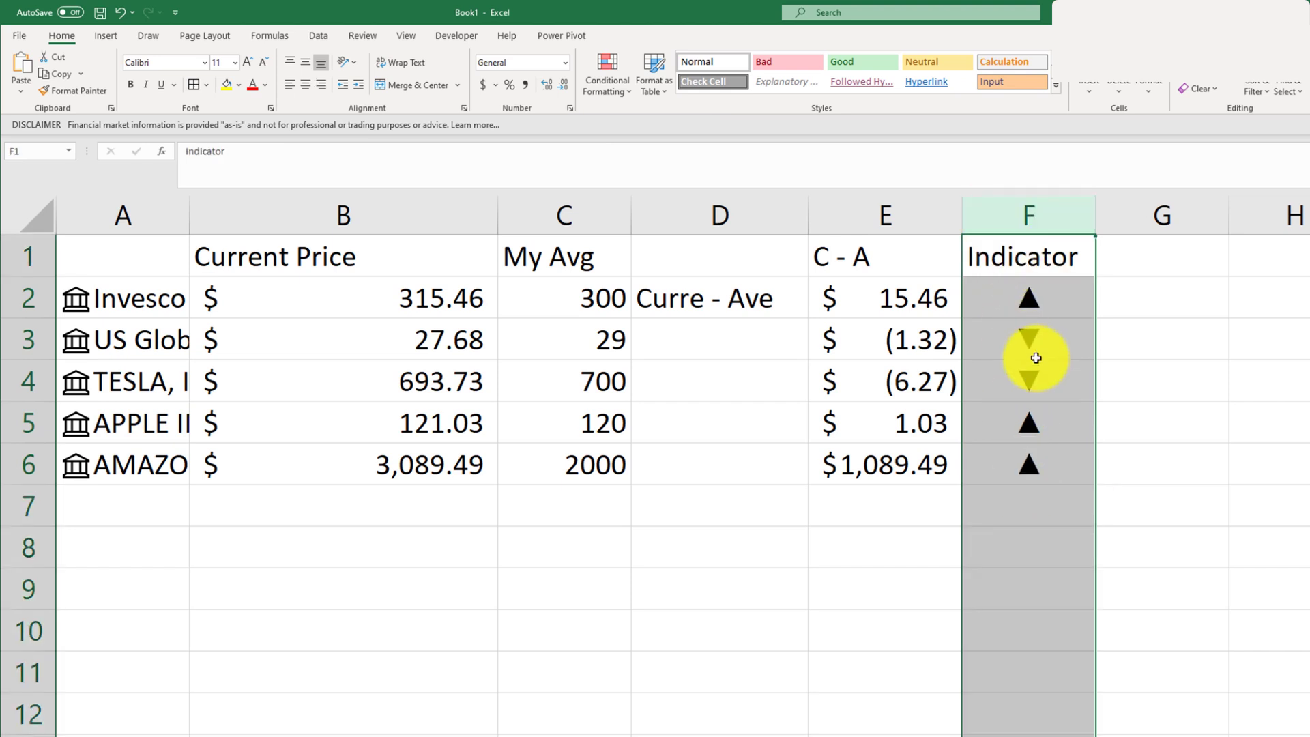
{"action": "left_click", "coordinate": [597, 98]}
{"action": "mouse_move", "coordinate": [653, 123]}
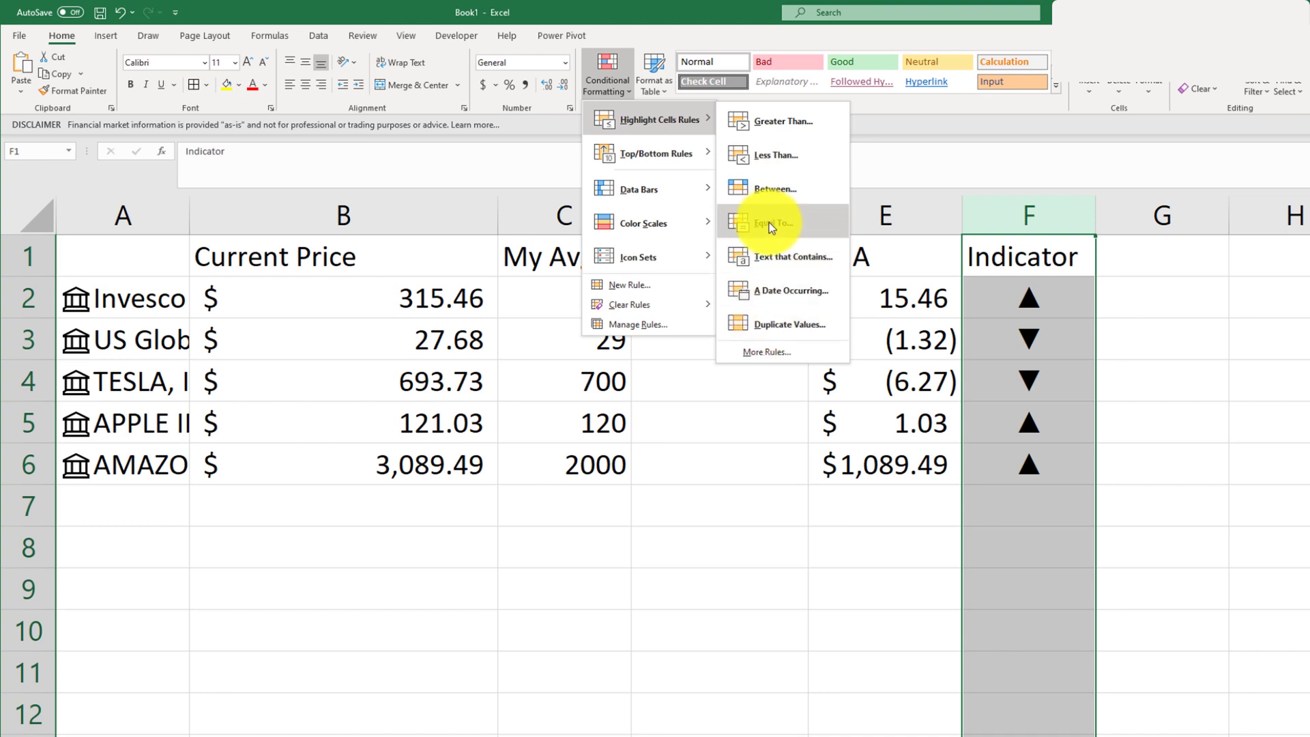
{"action": "left_click", "coordinate": [768, 223]}
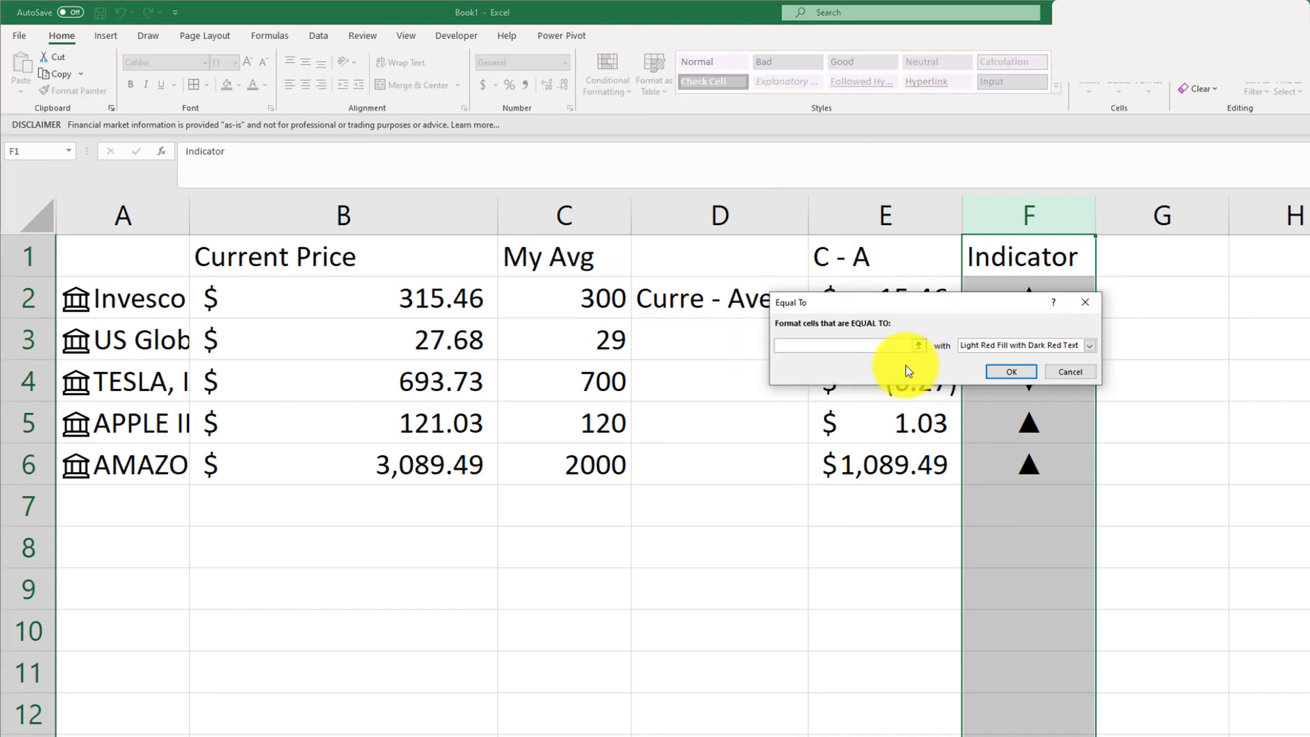
{"action": "type", "text": "▼"}
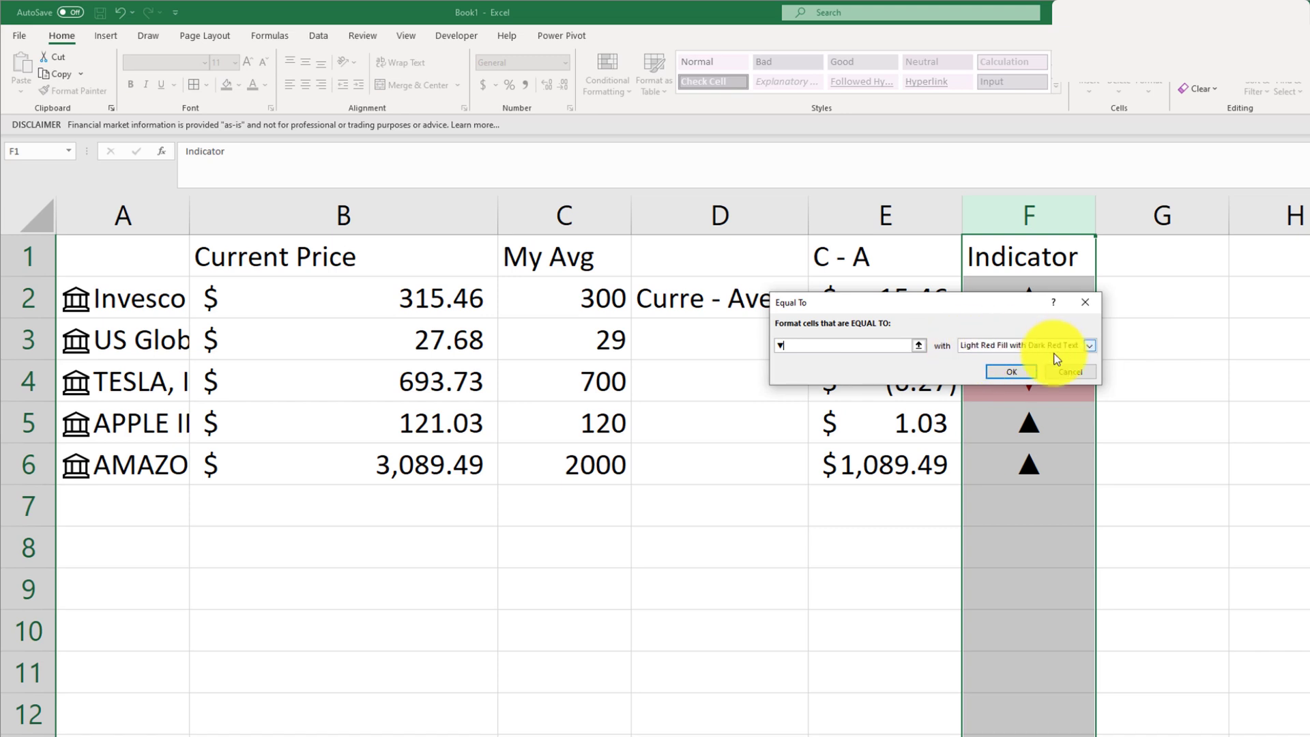
{"action": "left_click", "coordinate": [1010, 372]}
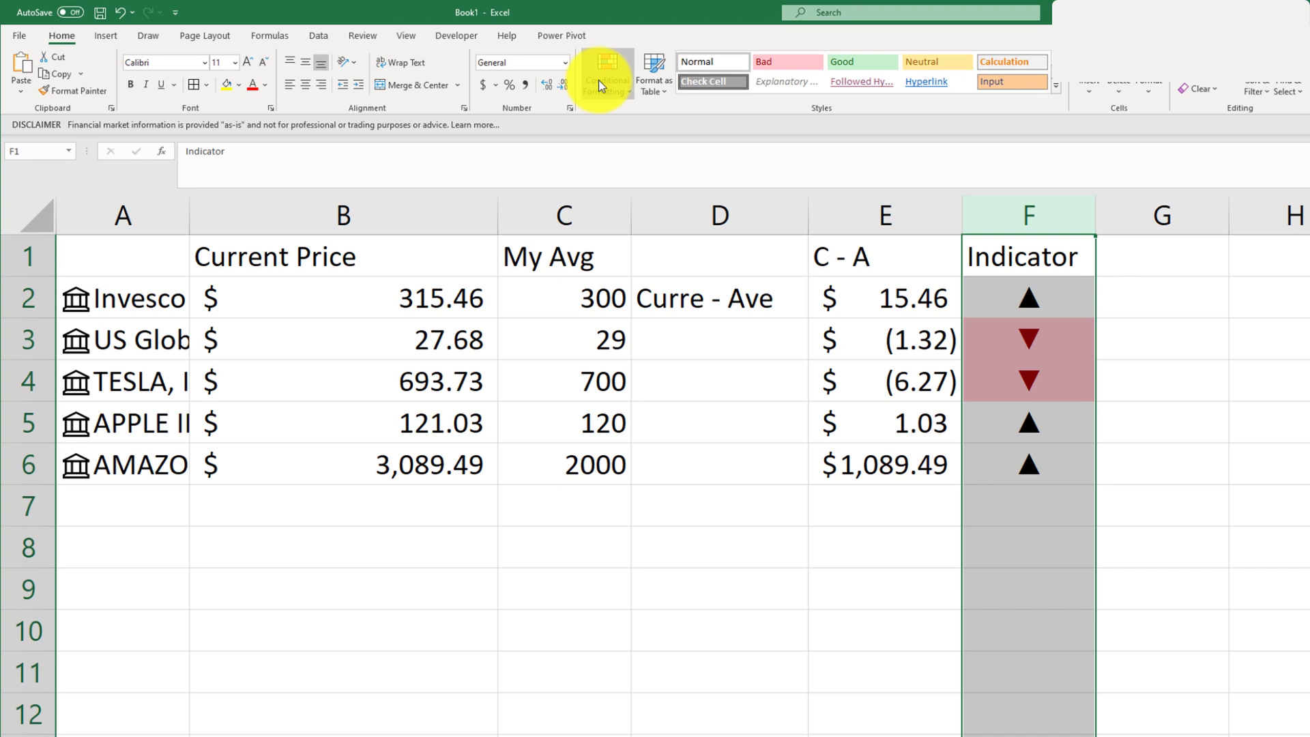
Add an Equal To ▲ highlight rule using Green Fill with Dark Green Text.
{"action": "left_click", "coordinate": [599, 79]}
{"action": "mouse_move", "coordinate": [634, 127]}
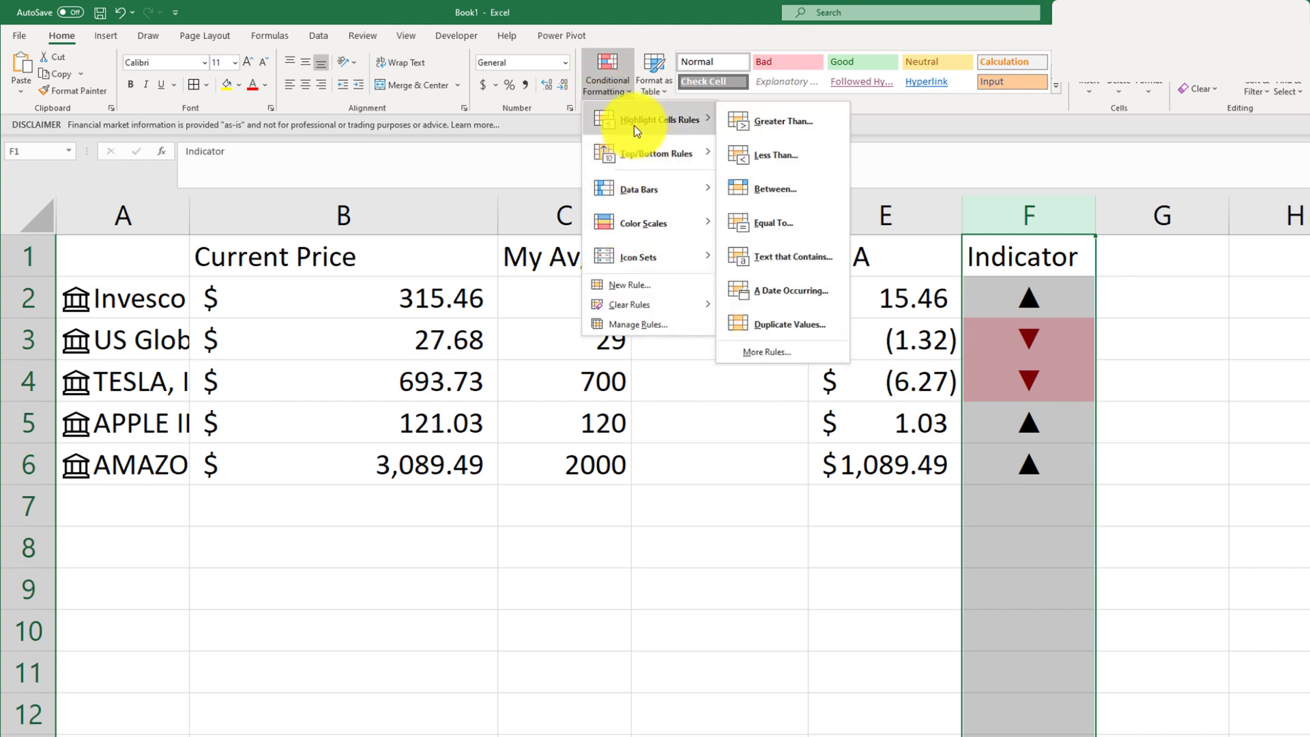
{"action": "left_click", "coordinate": [791, 221]}
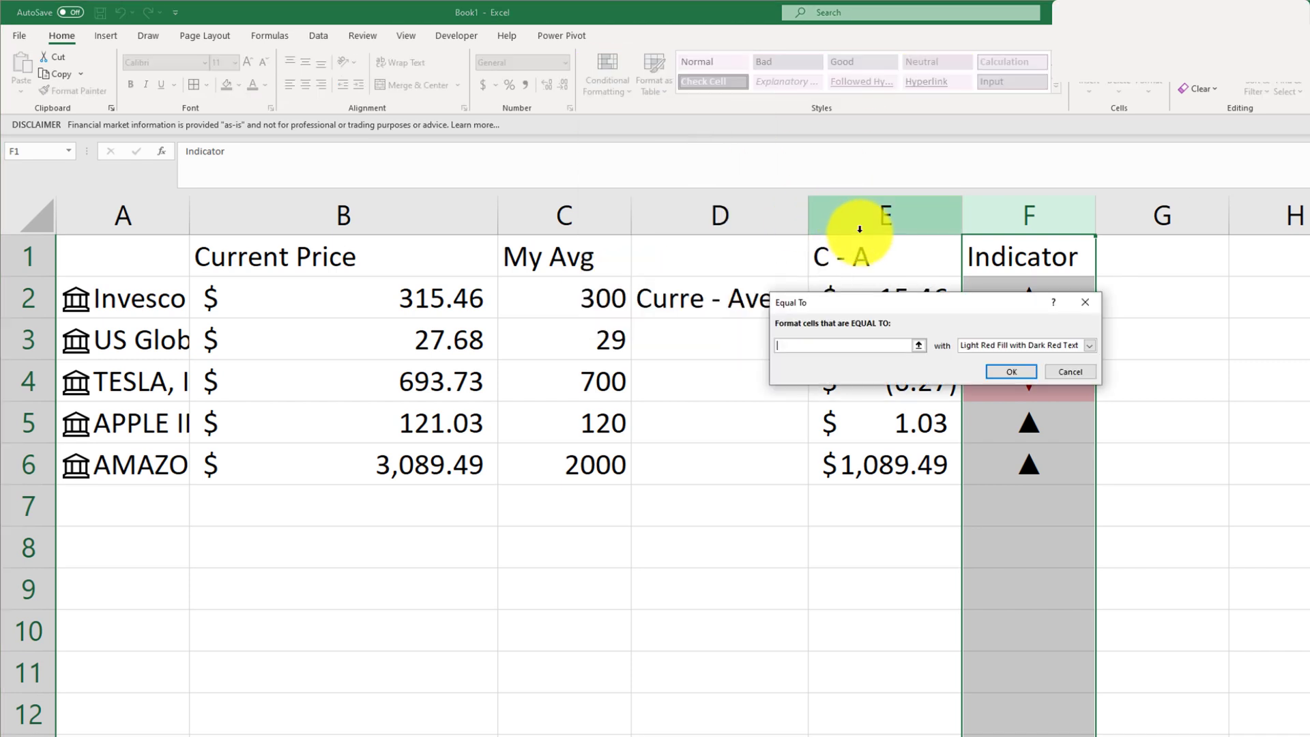
{"action": "type", "text": "▲"}
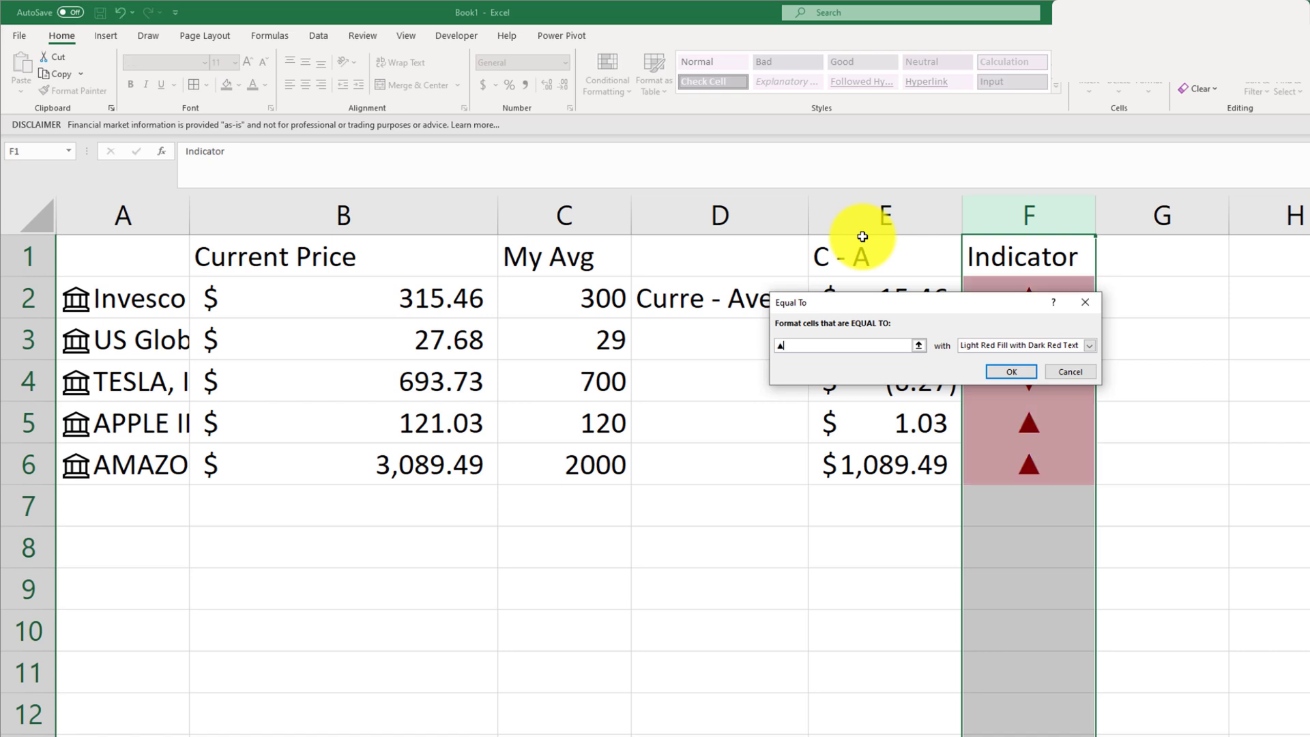
{"action": "left_click", "coordinate": [1038, 345]}
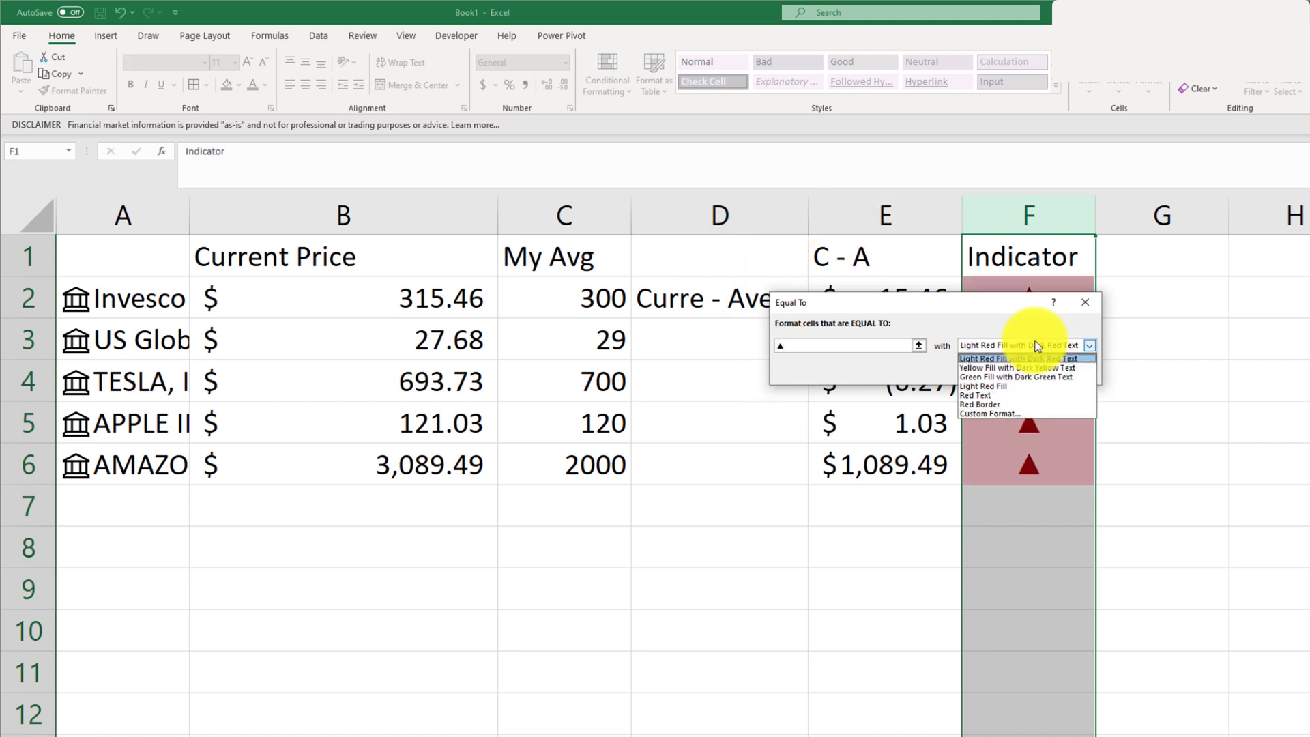
{"action": "left_click", "coordinate": [998, 378]}
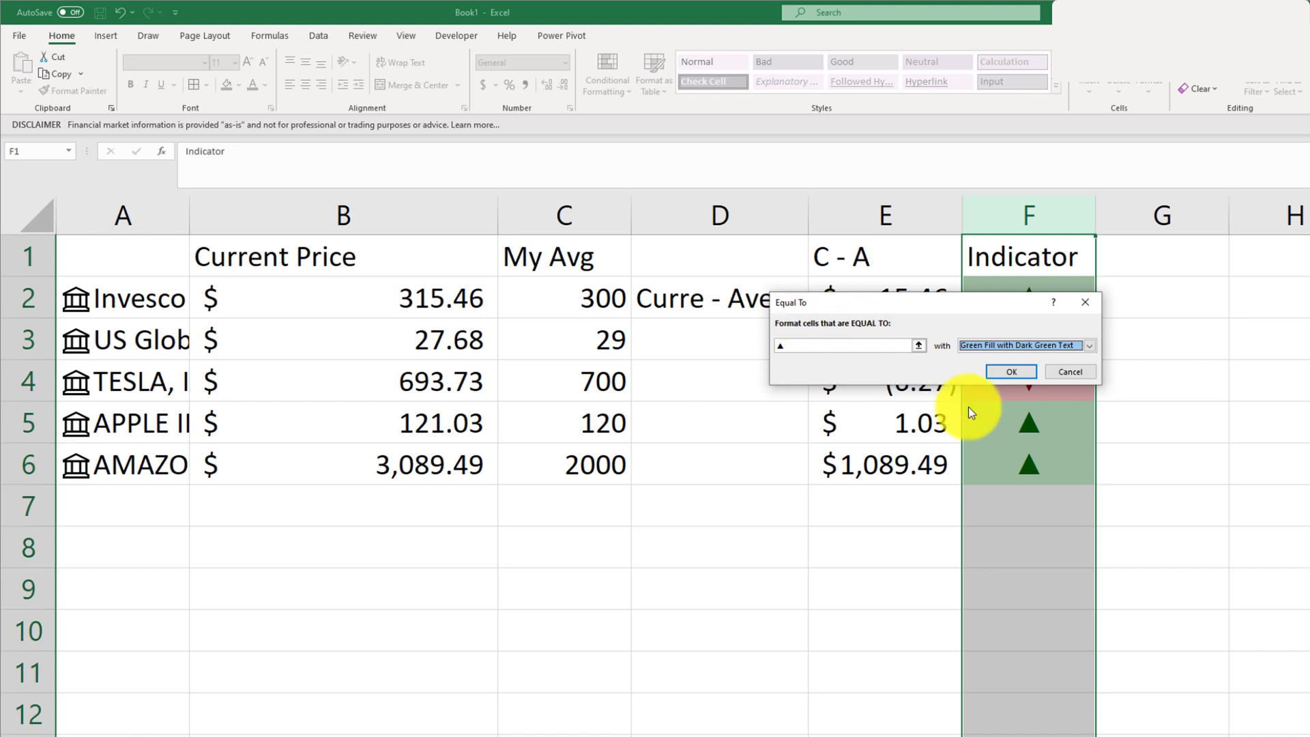
{"action": "left_click", "coordinate": [1001, 371]}
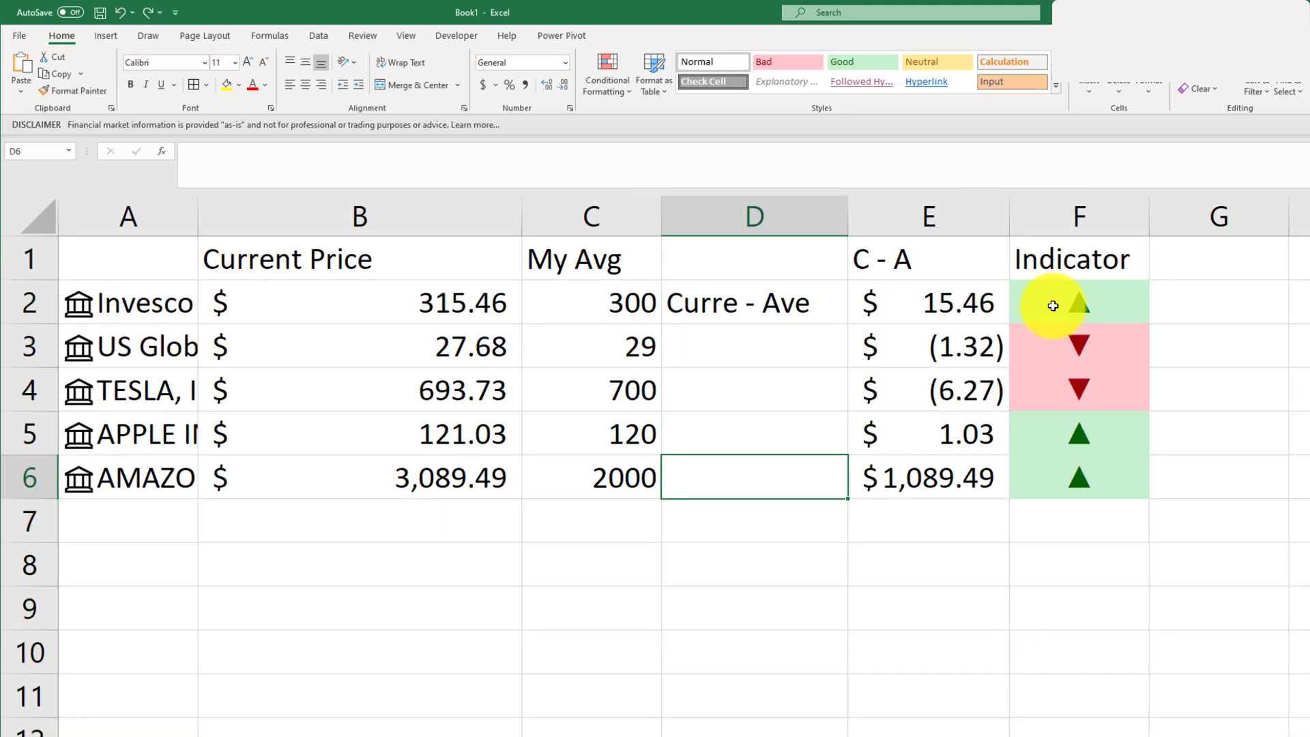
{"action": "left_click_drag", "start_coordinate": [1039, 267], "coordinate": [1037, 468]}
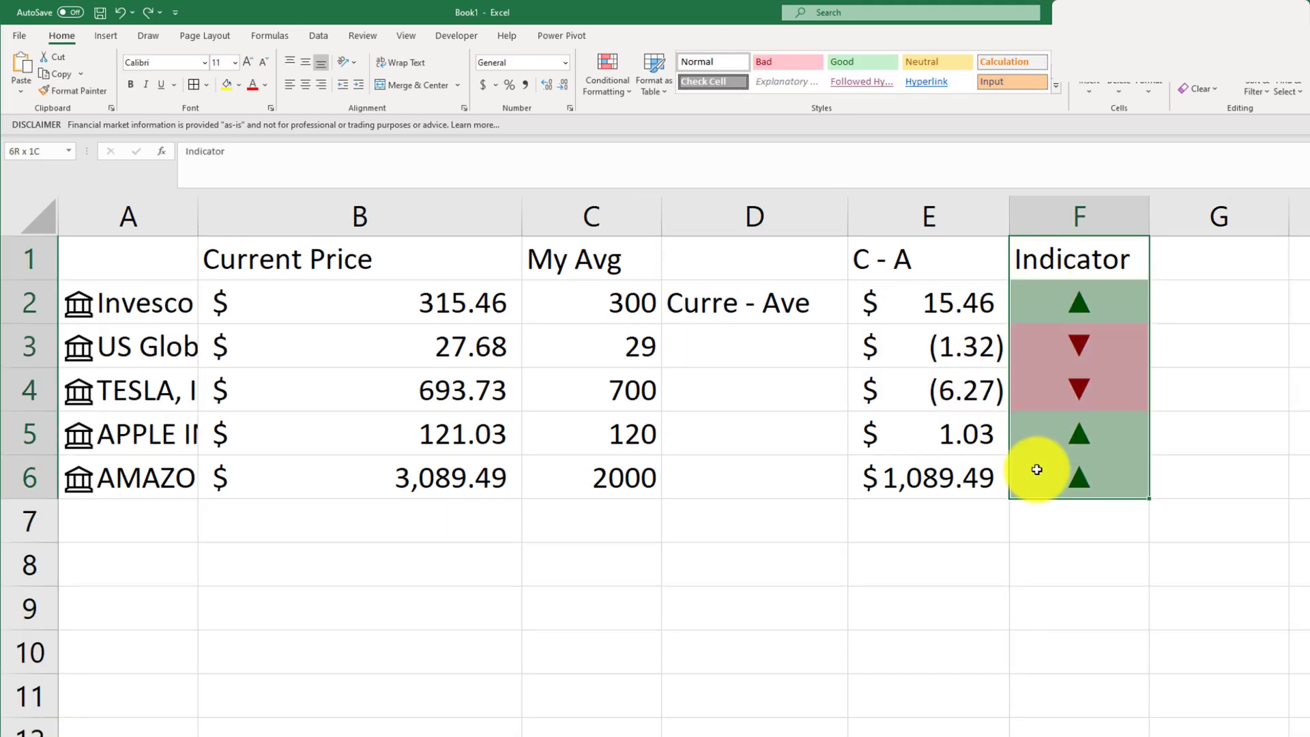
Make all rows of the sheet much taller.
{"action": "left_click", "coordinate": [41, 213]}
{"action": "left_click_drag", "start_coordinate": [26, 317], "coordinate": [26, 389]}
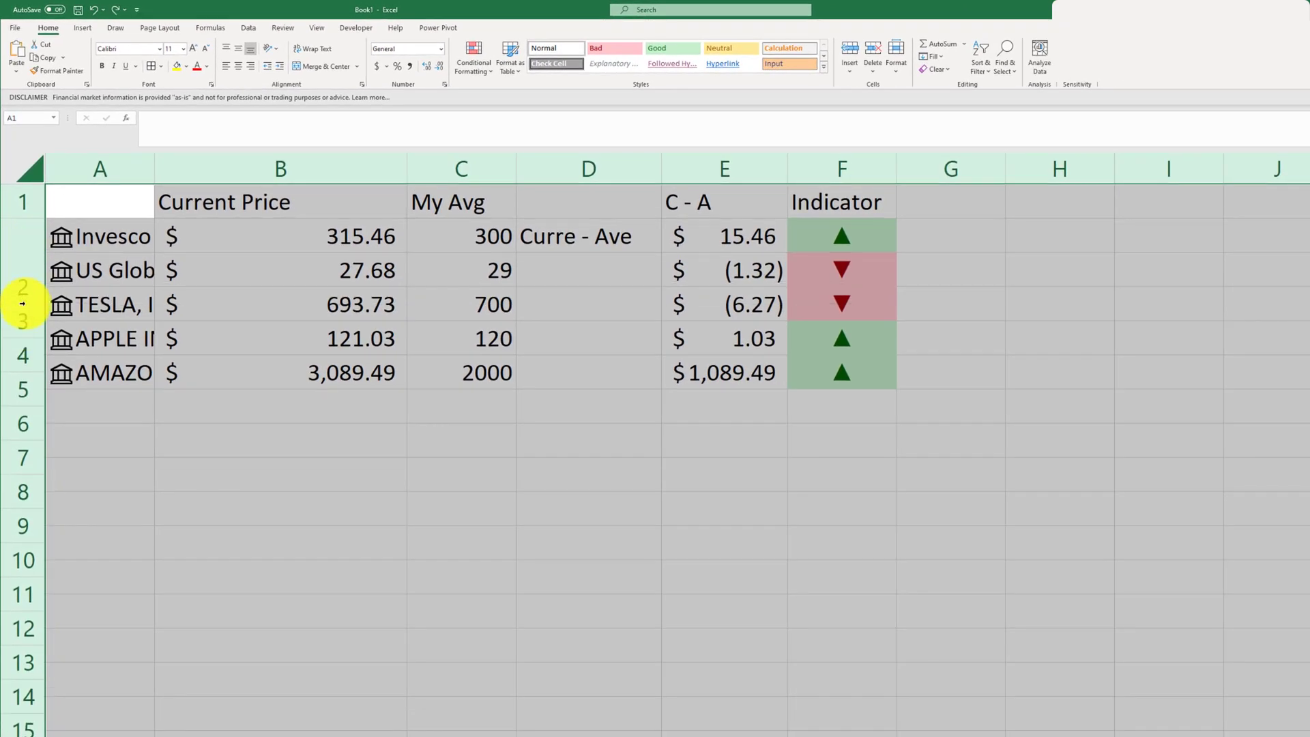
{"action": "left_click", "coordinate": [533, 412]}
Apply All Borders to the stock table cells A2:F6.
{"action": "left_click_drag", "start_coordinate": [65, 320], "coordinate": [841, 658]}
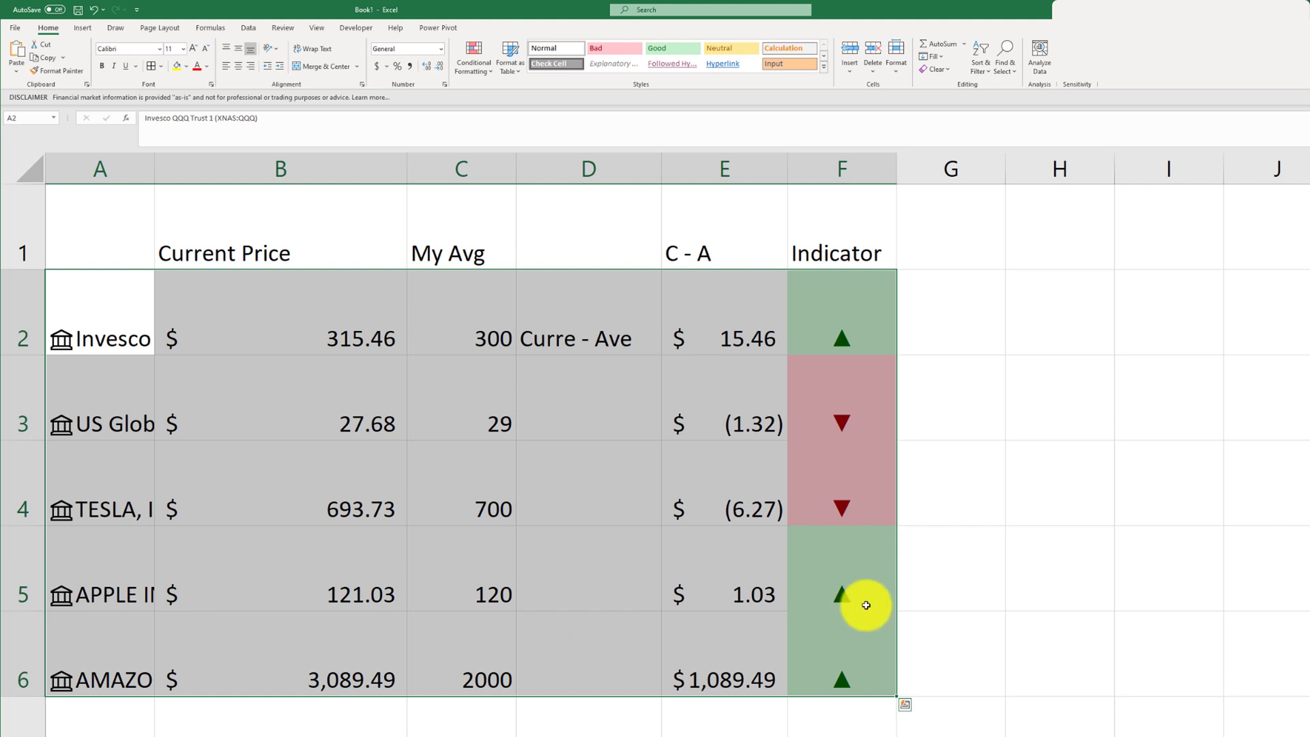
{"action": "left_click", "coordinate": [151, 66]}
{"action": "left_click", "coordinate": [461, 484]}
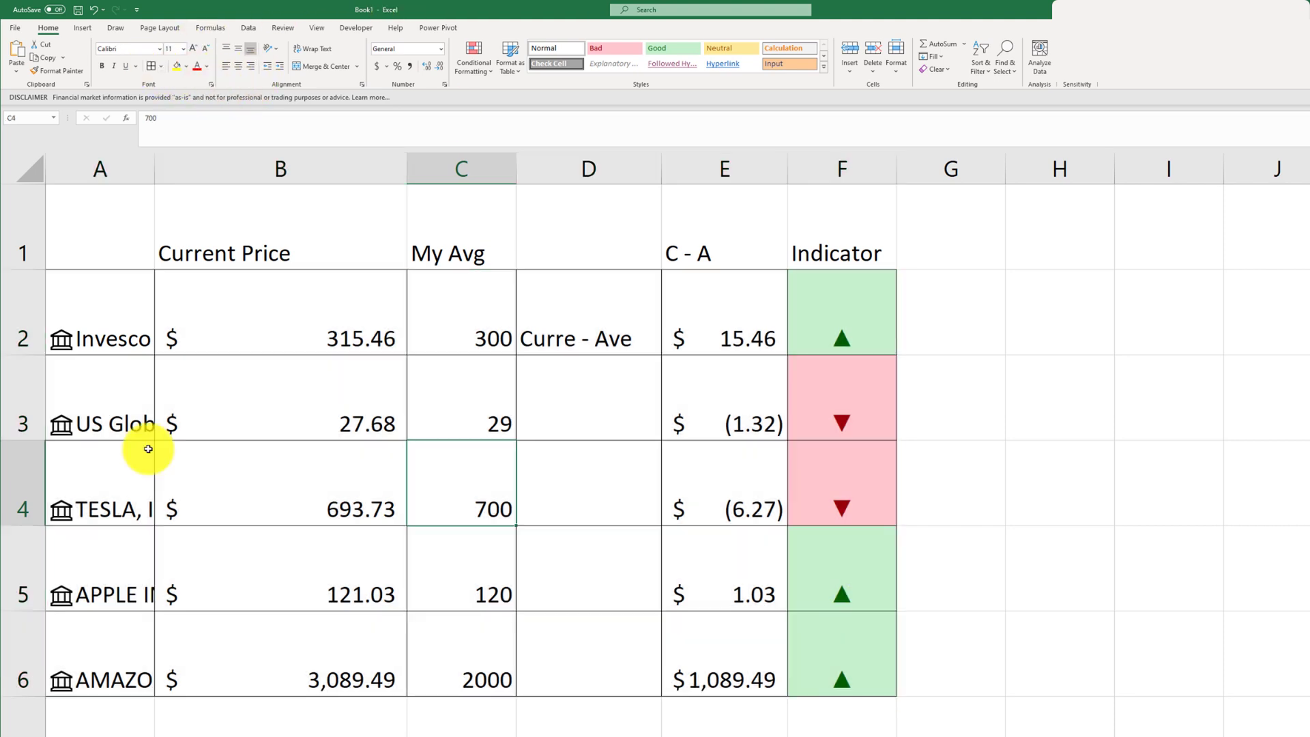